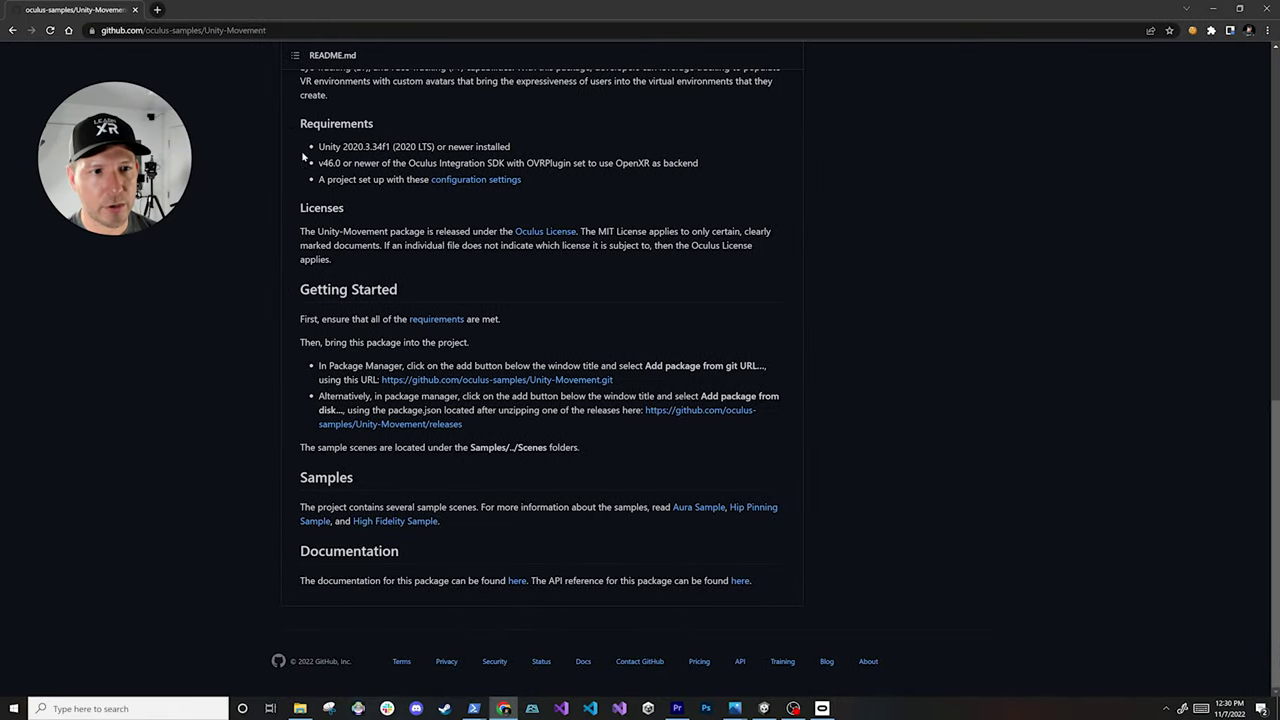
Highlight the README's Requirements, configuration-settings and git URL install lines, then return to Unity
left_click_drag(65, 121, 312, 179)
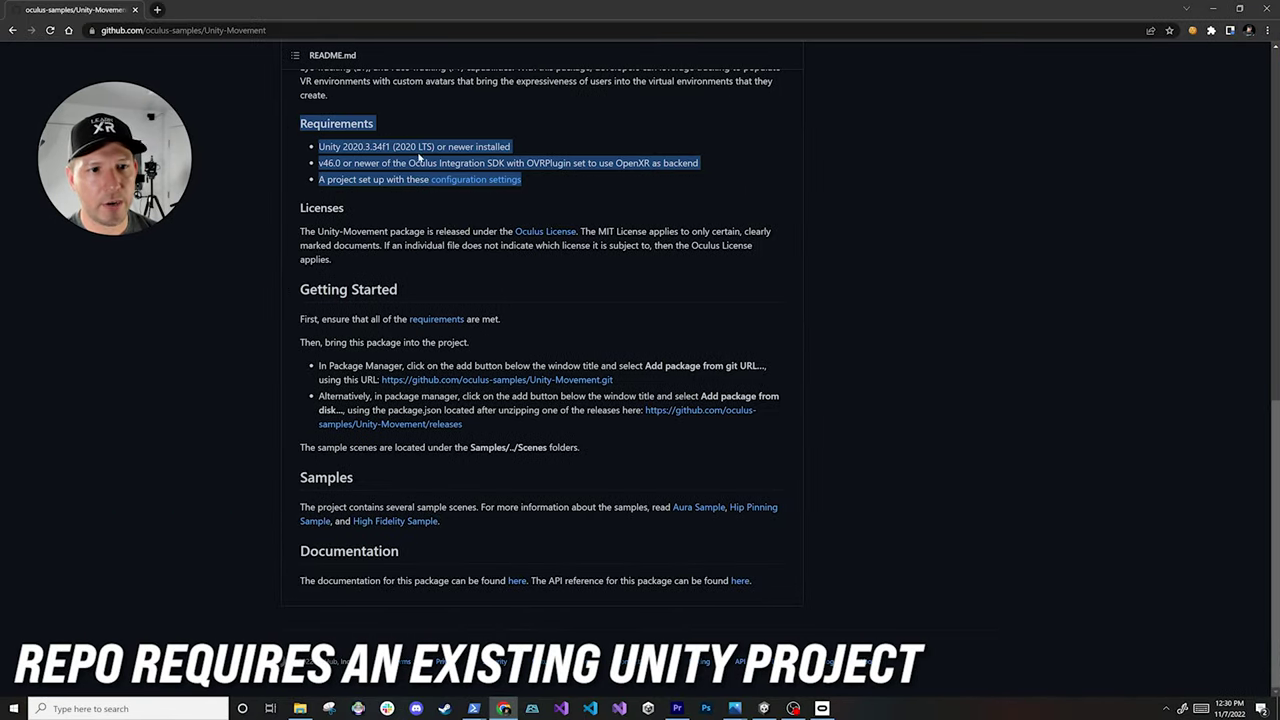
left_click(379, 146)
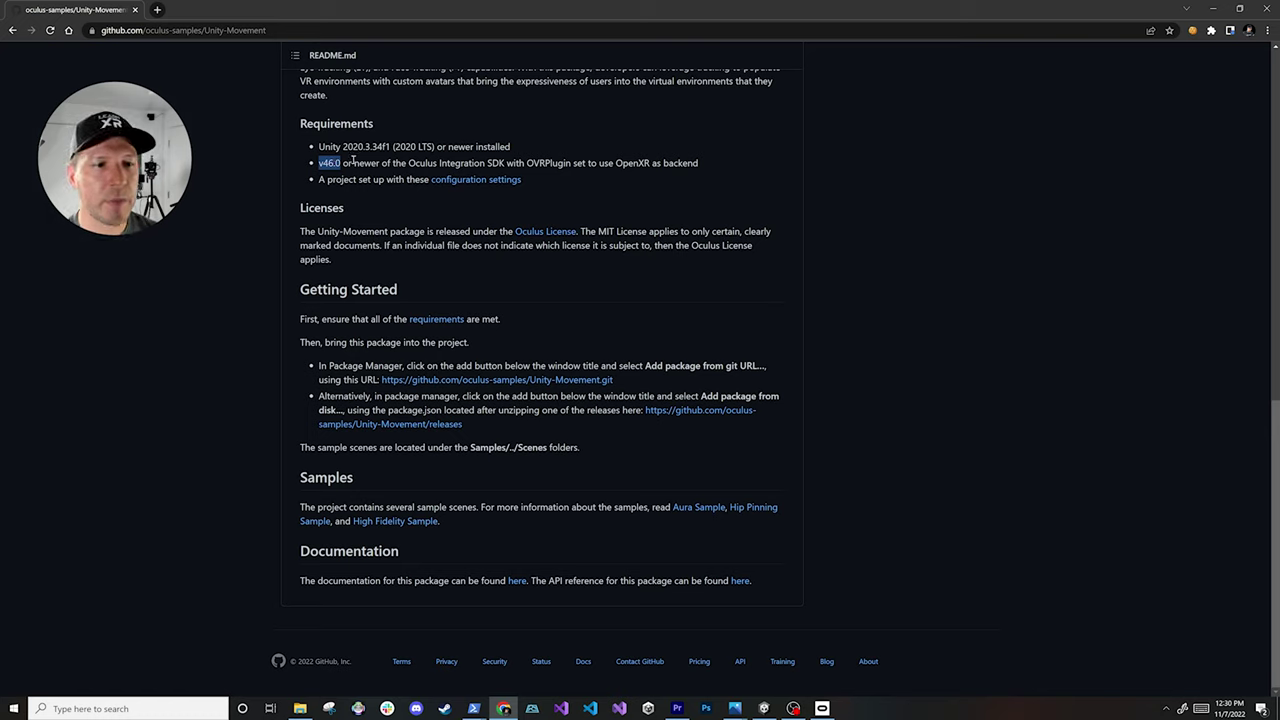
left_click_drag(320, 182, 531, 182)
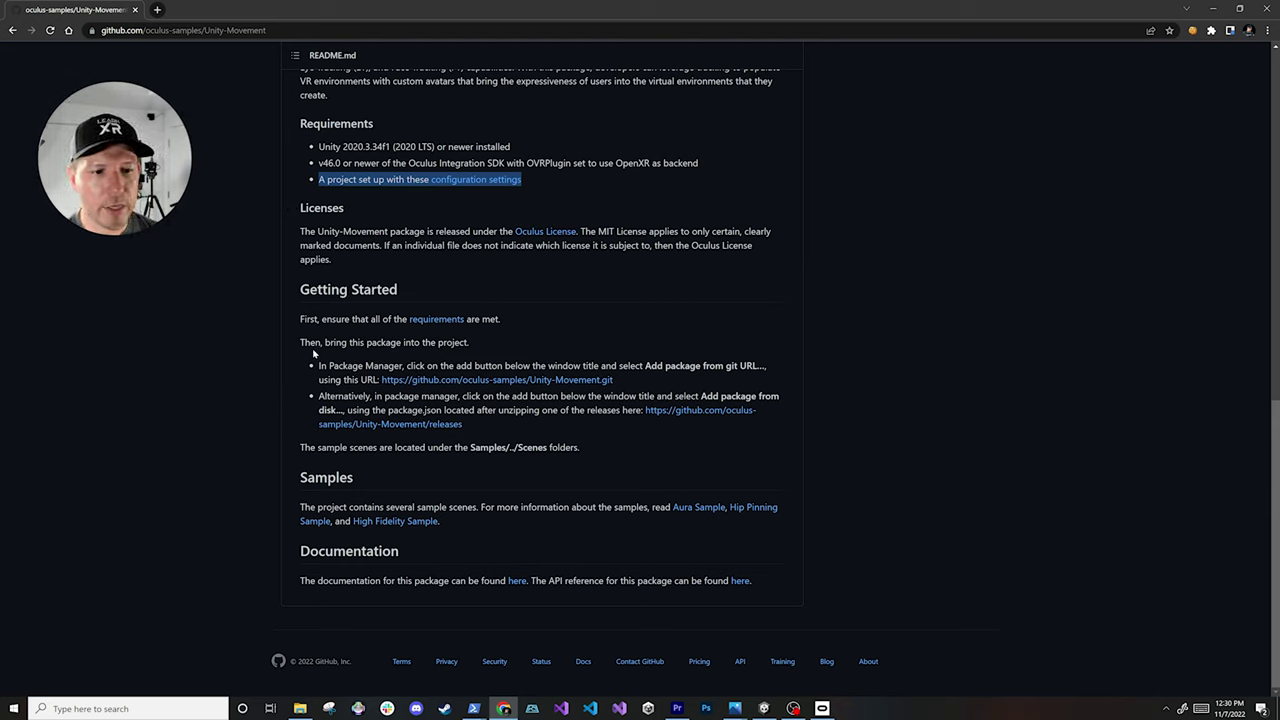
left_click_drag(318, 367, 628, 386)
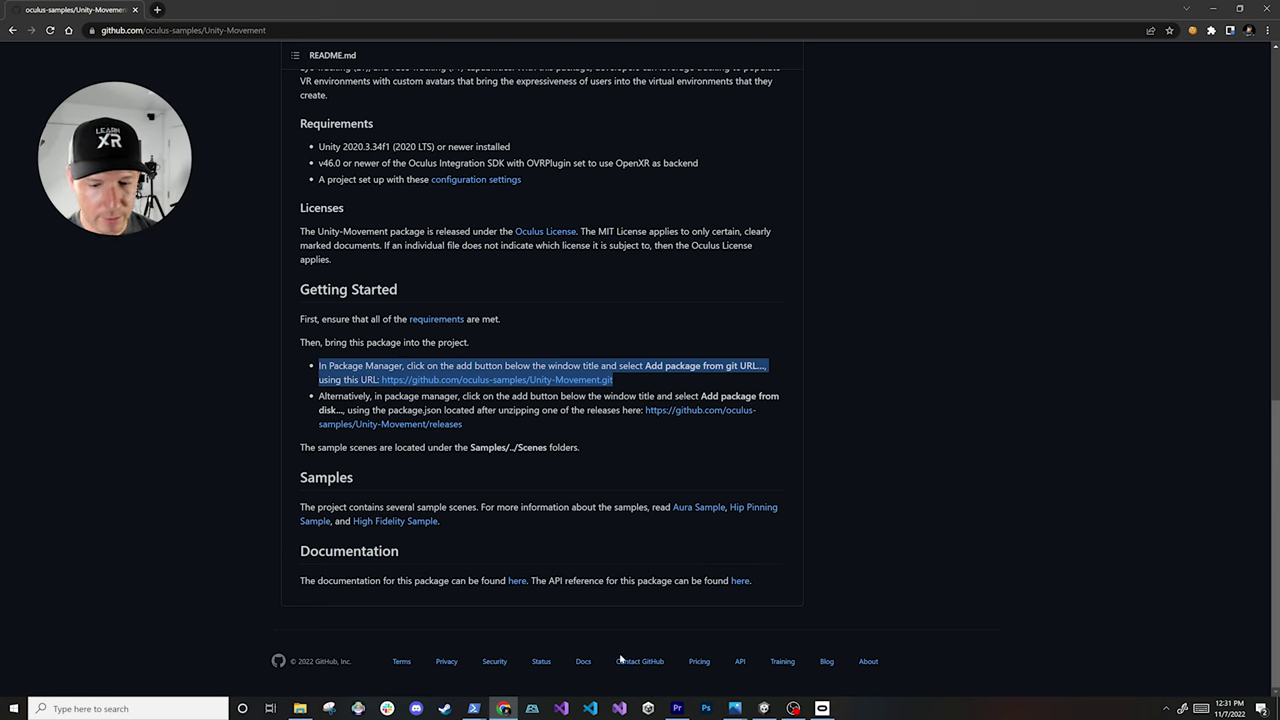
left_click(764, 708)
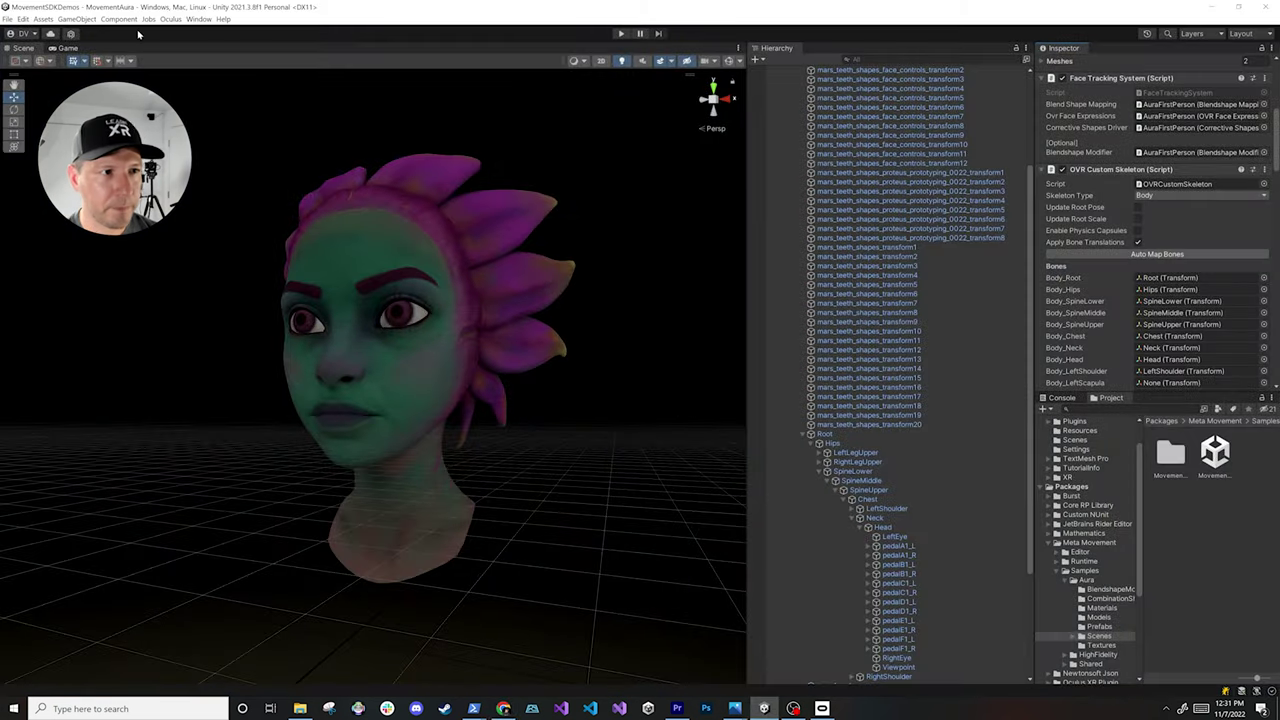
In Package Manager, browse Add package from disk to Code > Unity-Movement, then cancel without adding
left_click(198, 19)
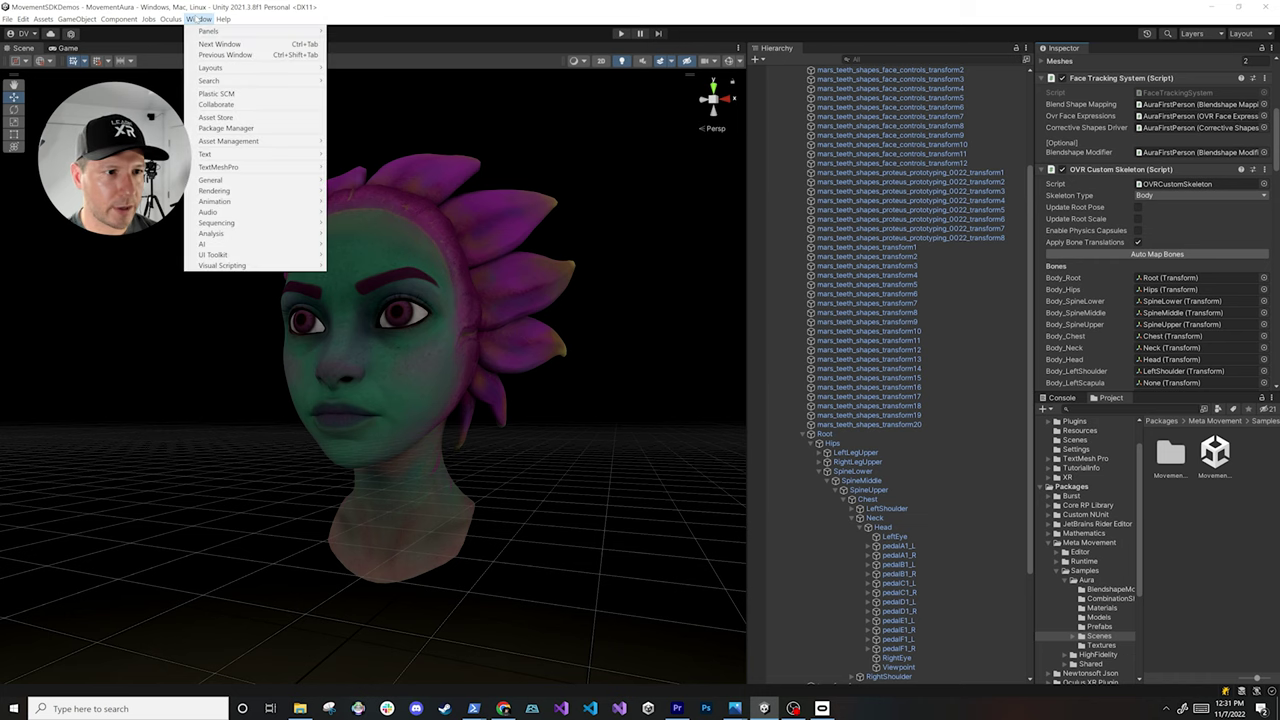
left_click(250, 128)
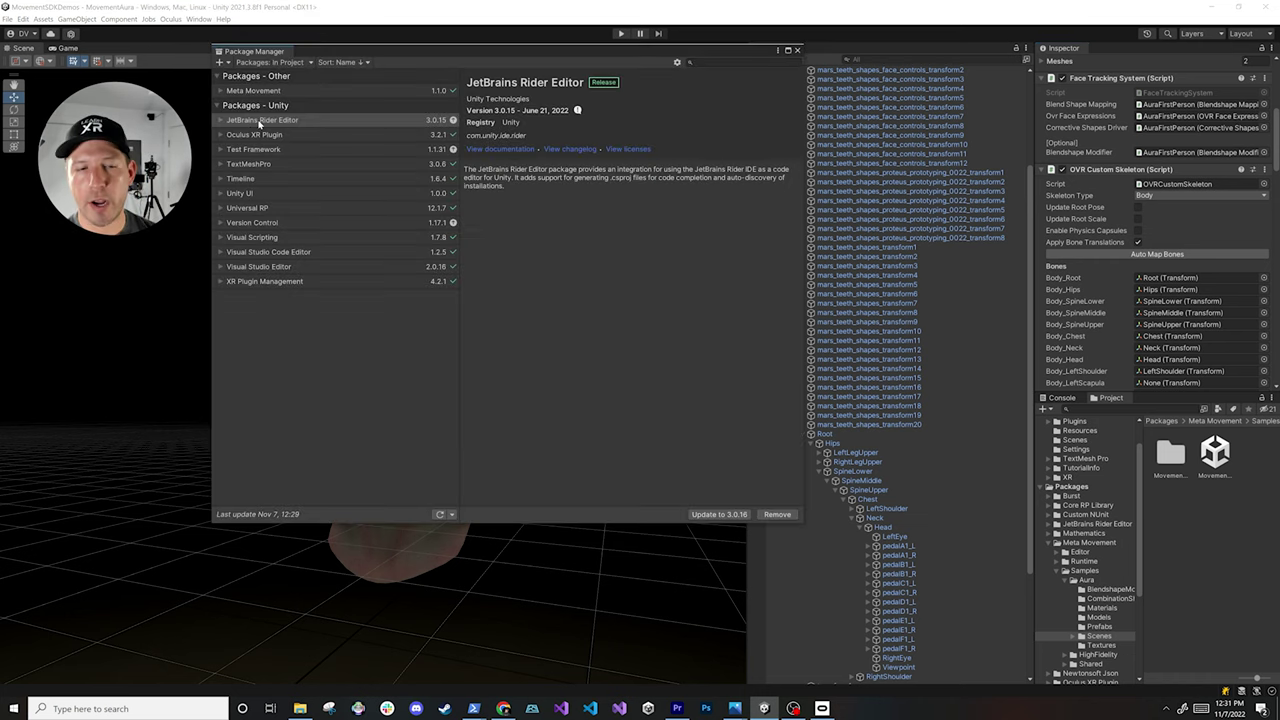
left_click(220, 62)
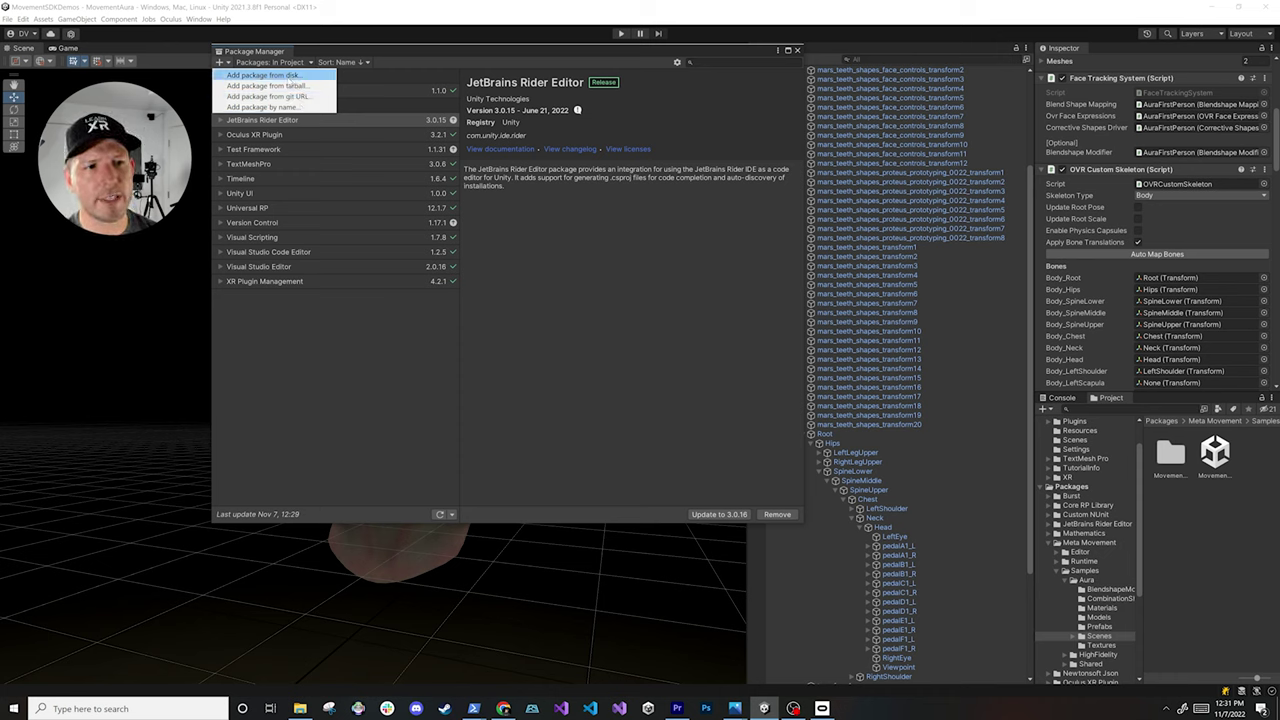
left_click(290, 77)
scroll(275, 180, "up", 10)
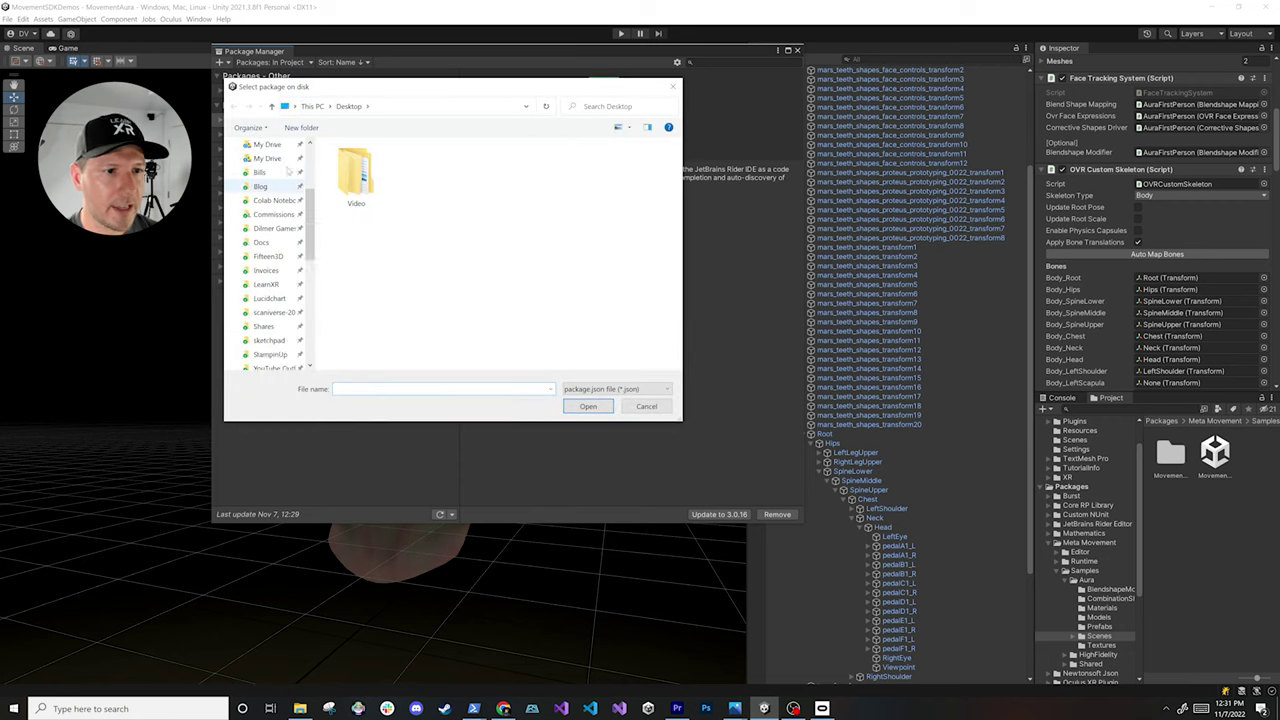
left_click(265, 181)
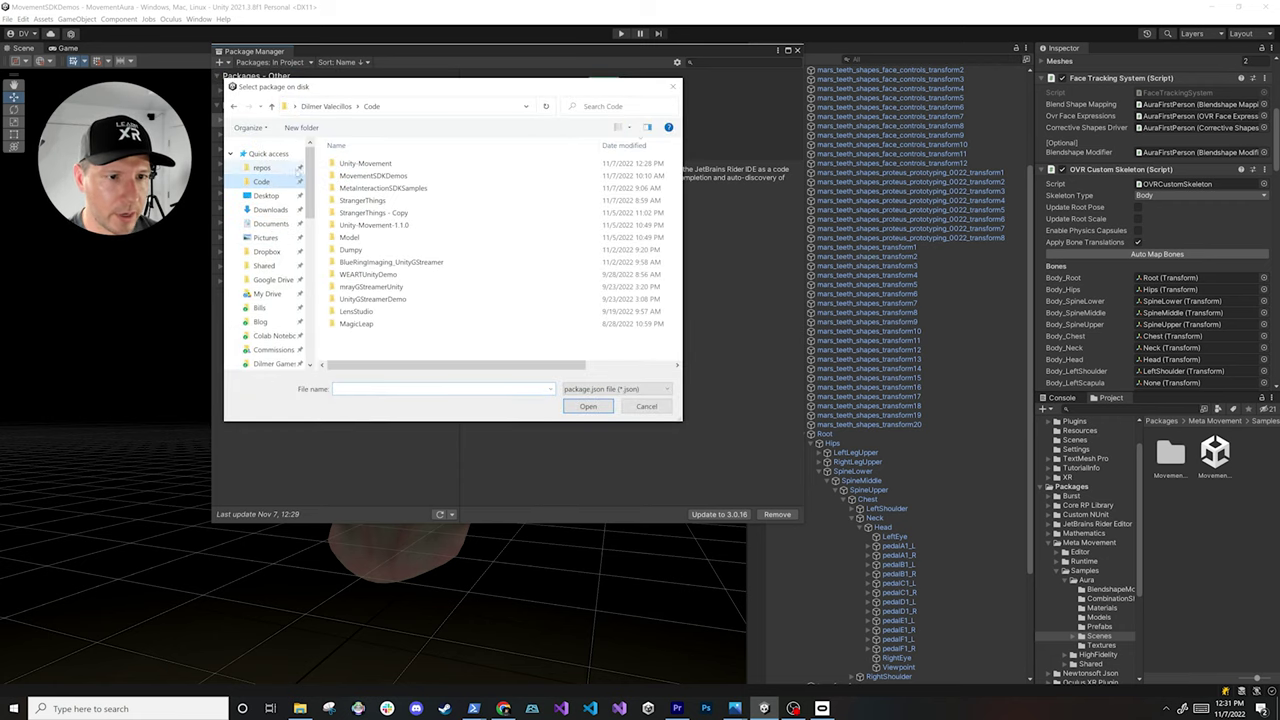
double_click(355, 166)
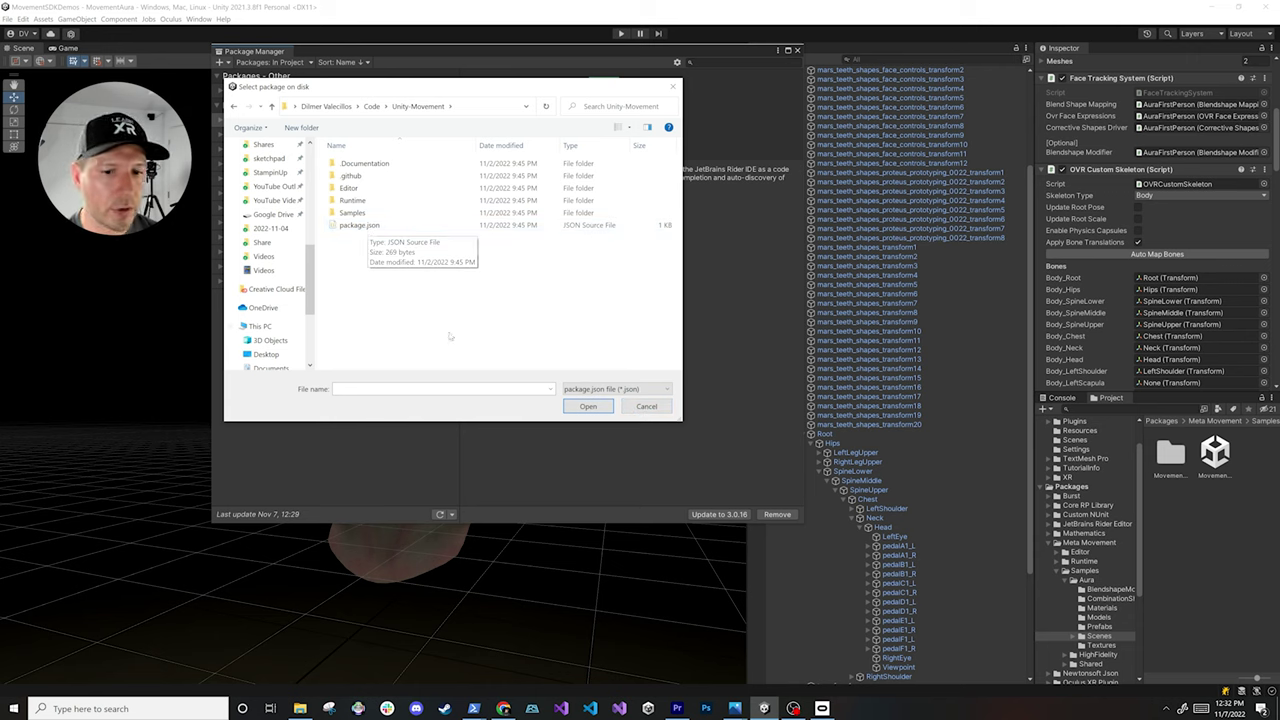
left_click(646, 406)
Close the Package Manager, collapse AuraFirstPerson and select OVRCameraRig in the Hierarchy
left_click(797, 50)
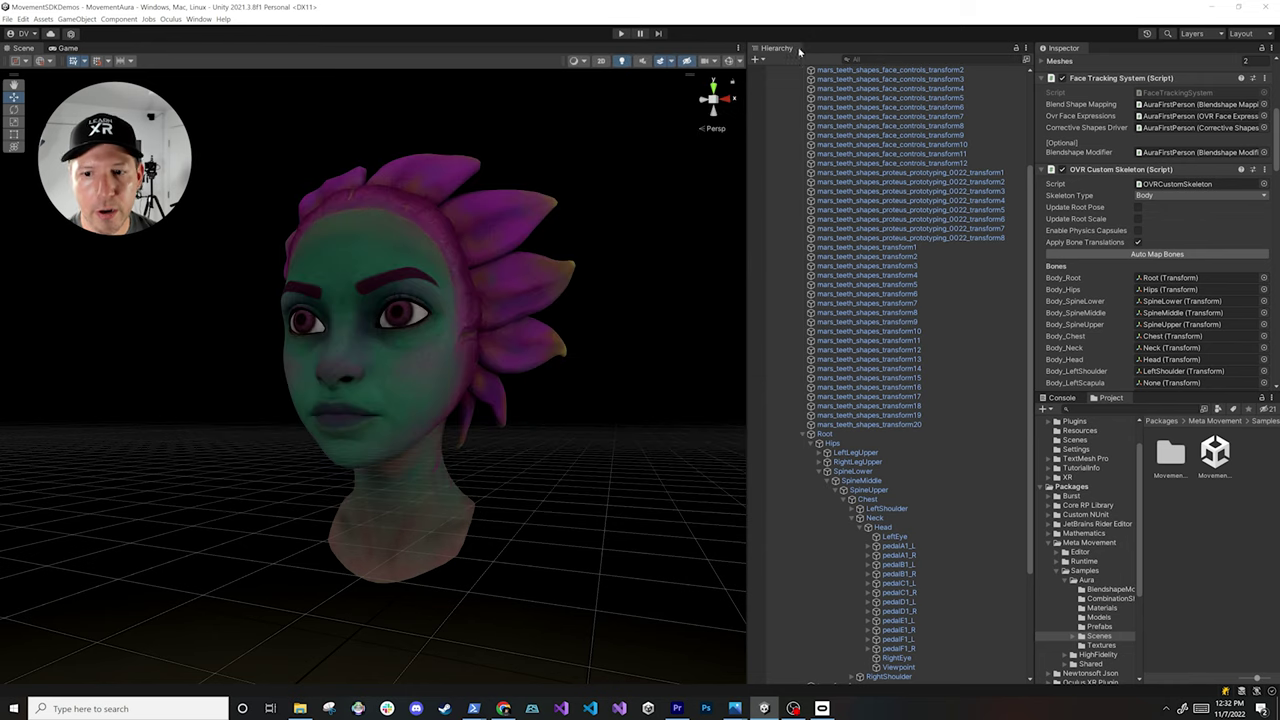
scroll(868, 232, "up", 3)
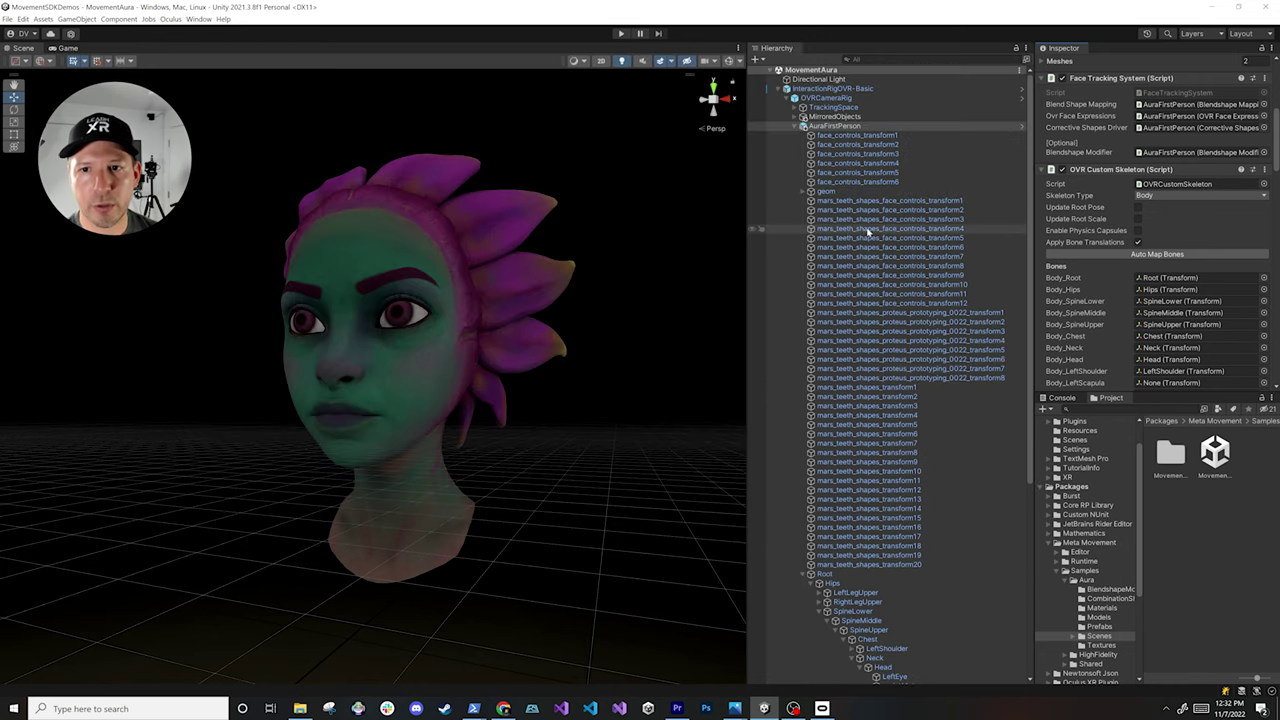
left_click(797, 128)
left_click(801, 127)
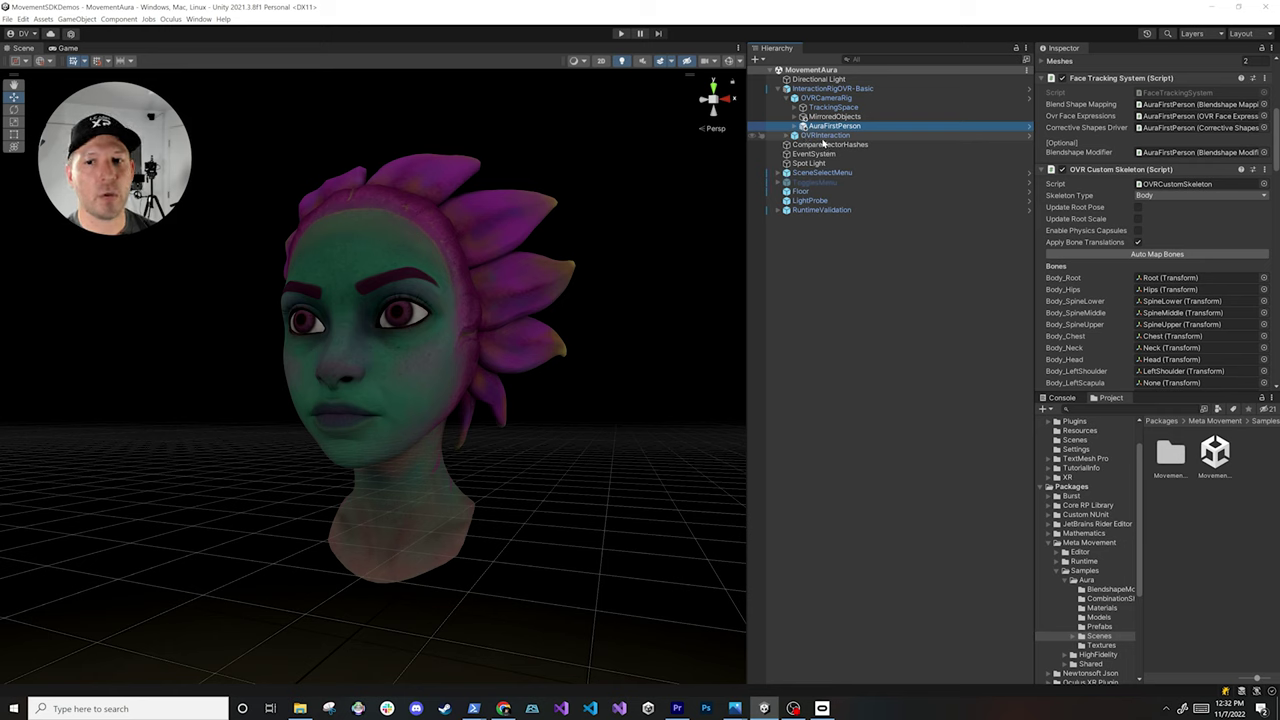
left_click(822, 99)
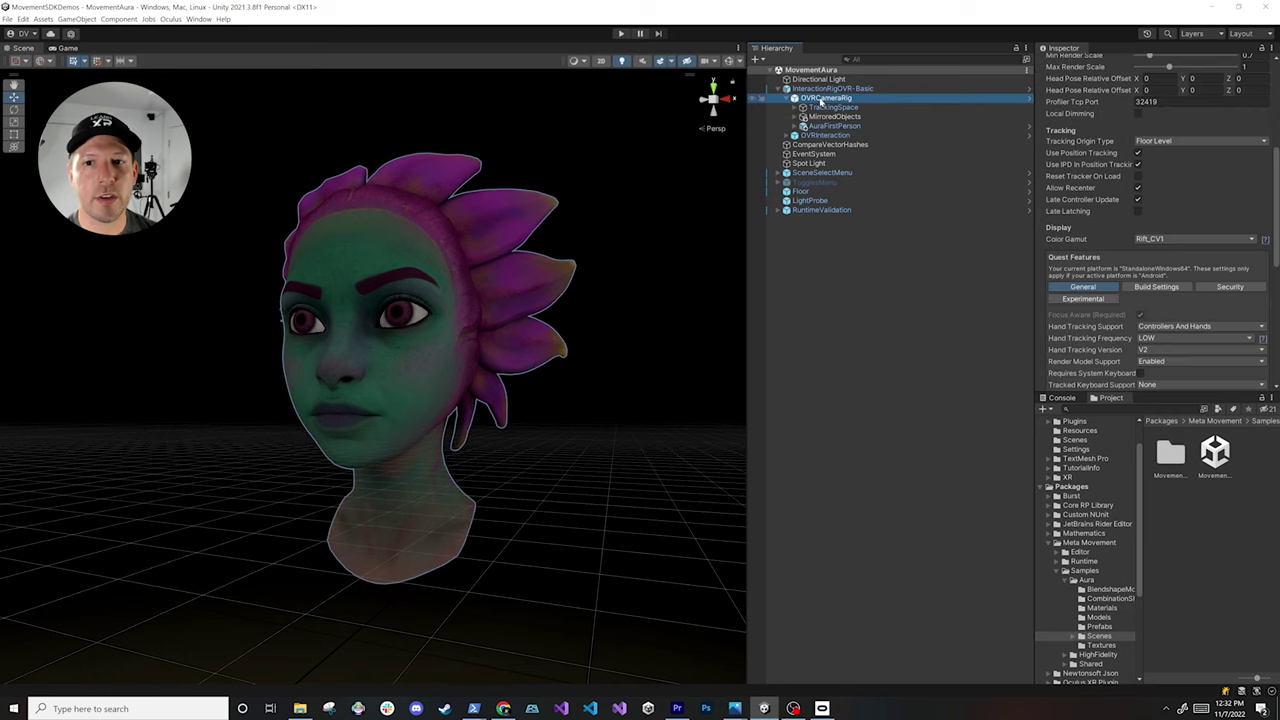
Review OVRCameraRig's Permission Requests On Startup and Experimental Quest Features, then show the Oculus app's Beta settings
scroll(1075, 182, "down", 3)
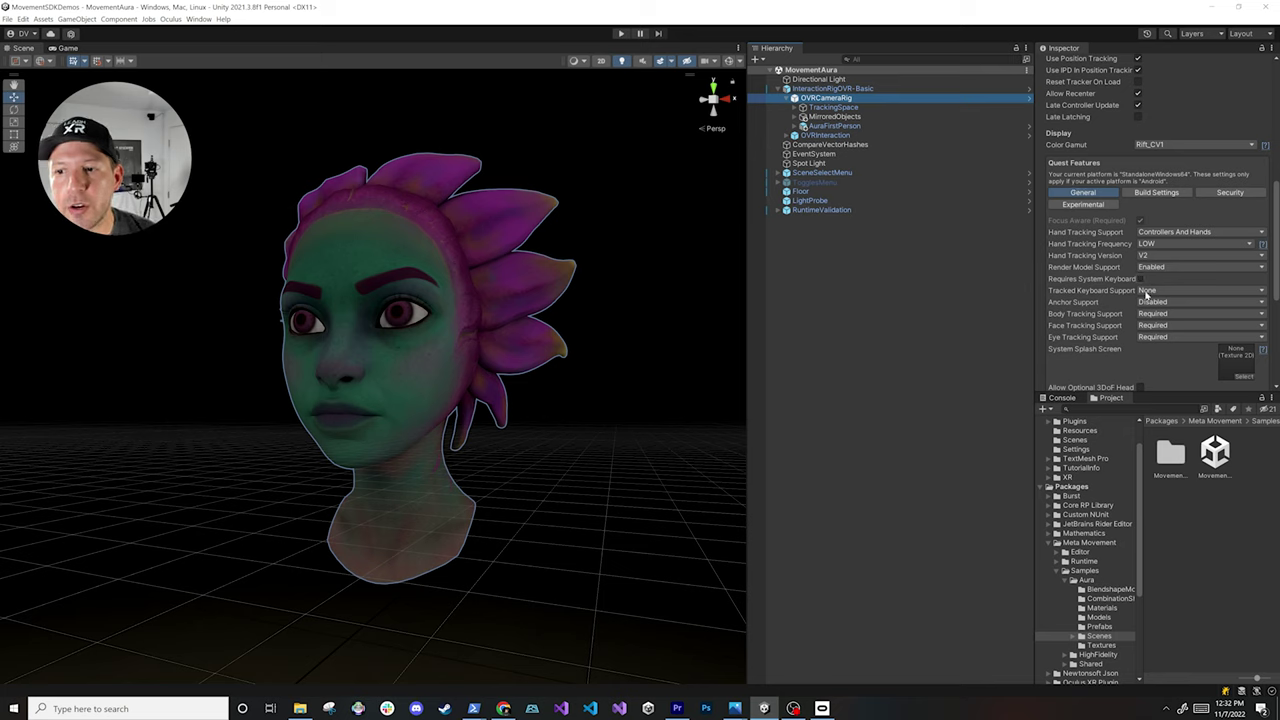
scroll(1125, 300, "down", 2)
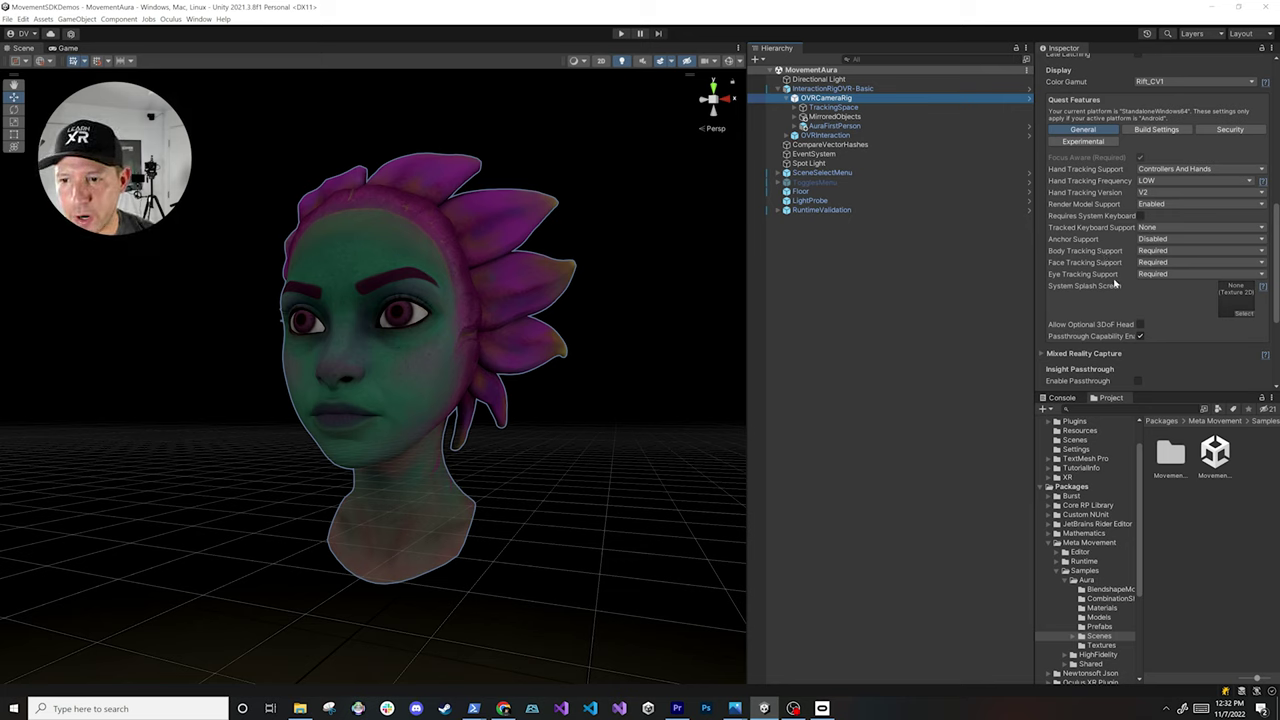
scroll(1108, 294, "down", 3)
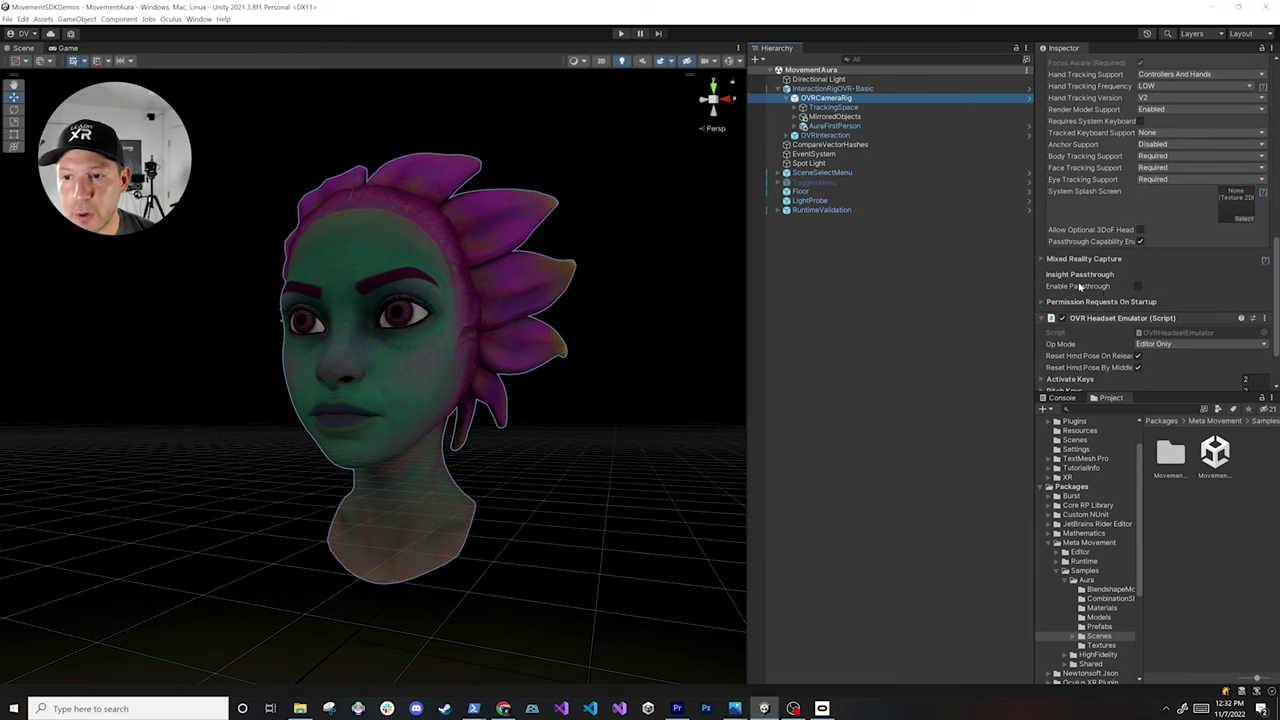
left_click(1048, 303)
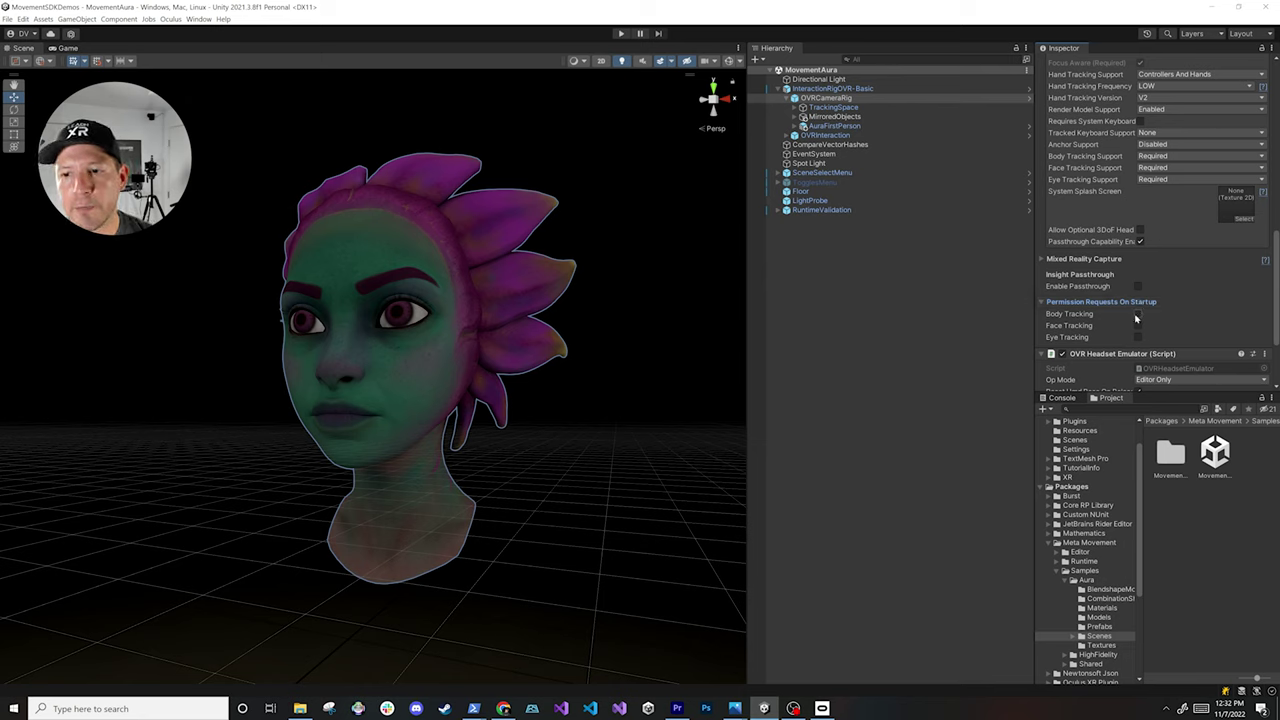
scroll(1221, 244, "up", 4)
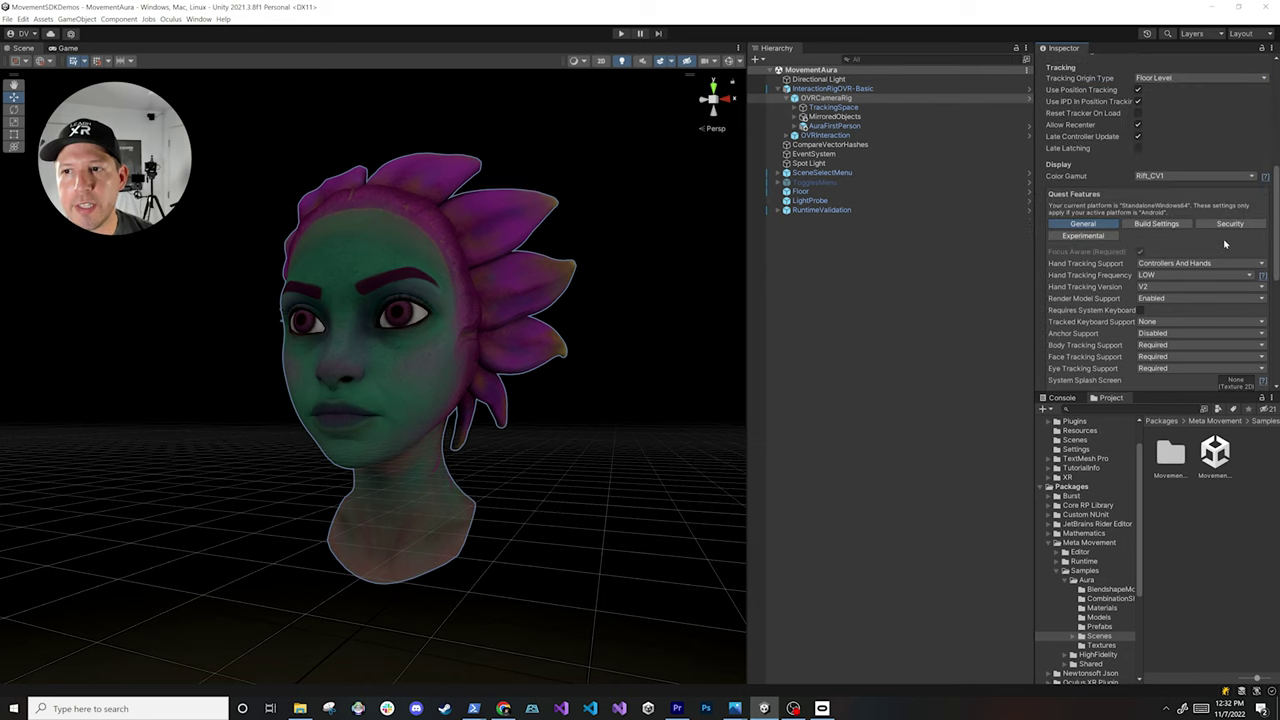
left_click(1114, 239)
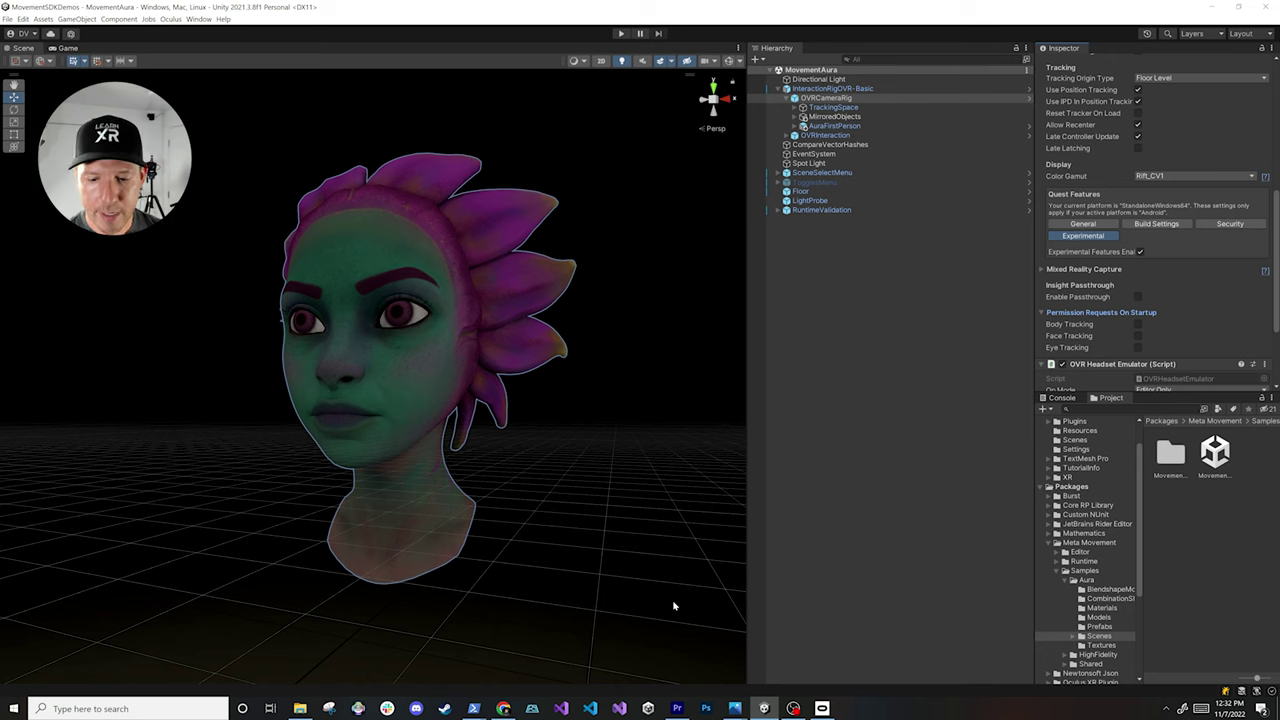
left_click(822, 708)
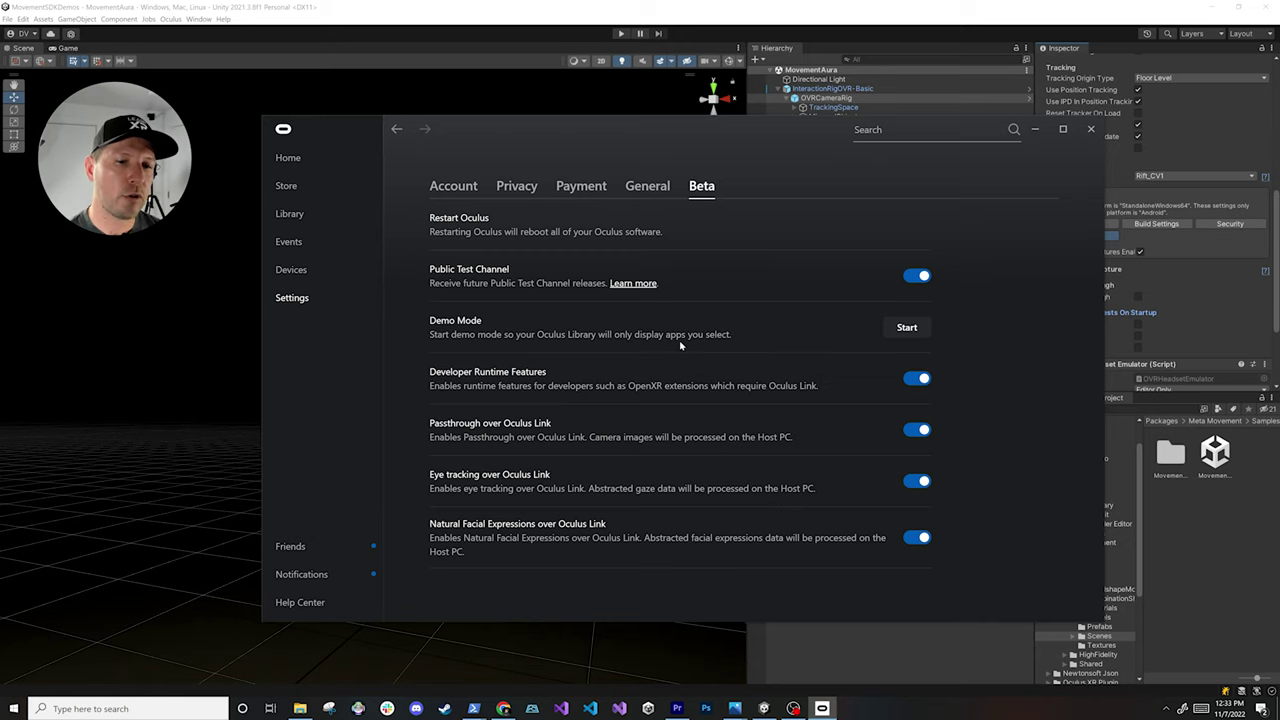
left_click(582, 16)
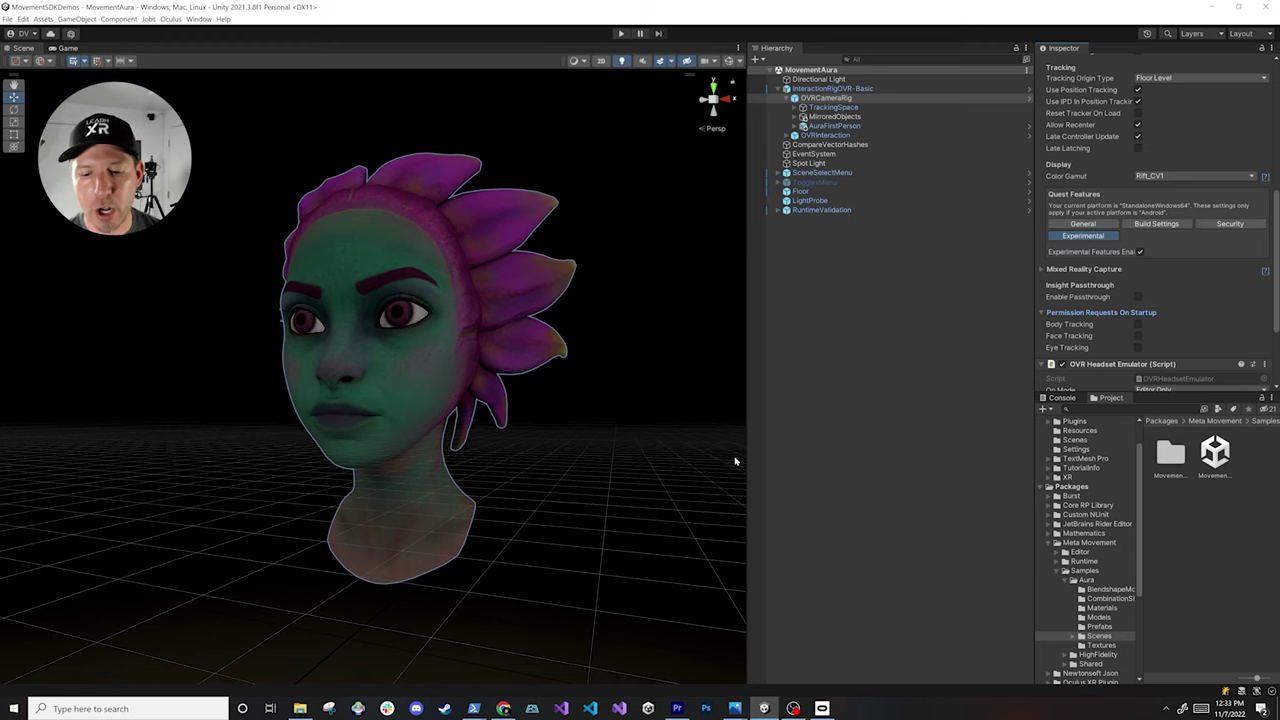
left_click(822, 708)
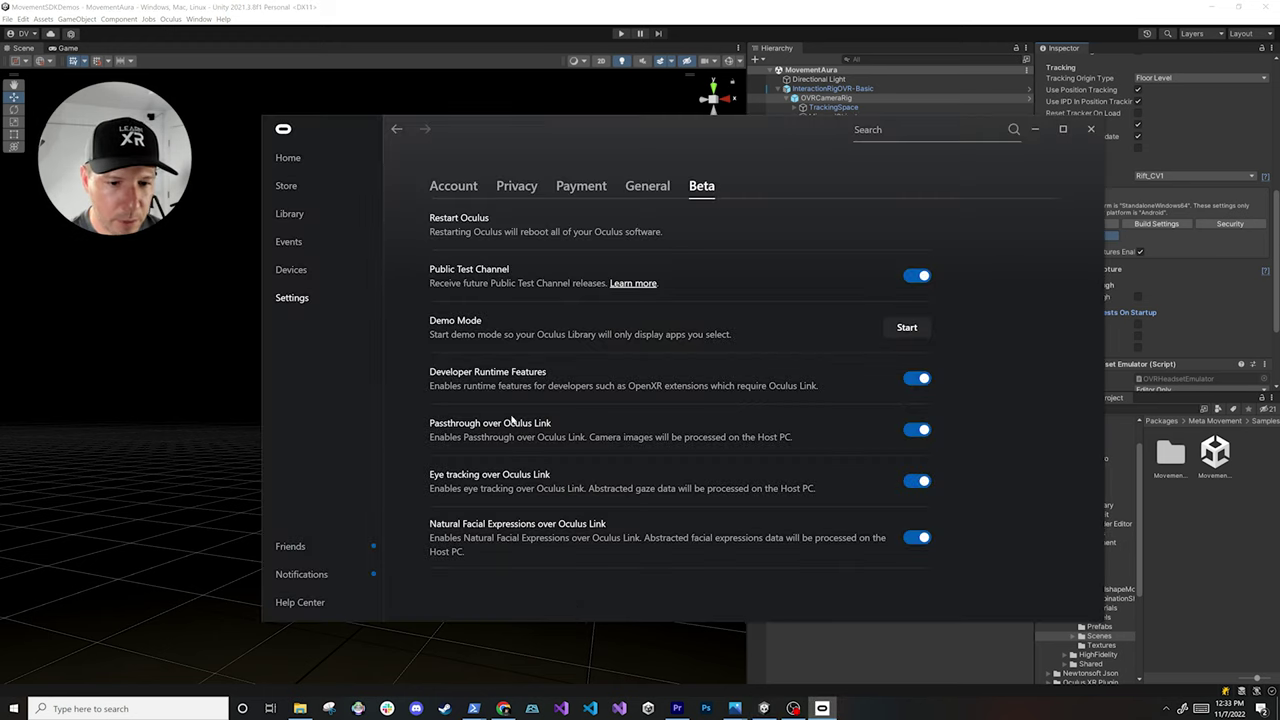
left_click(507, 18)
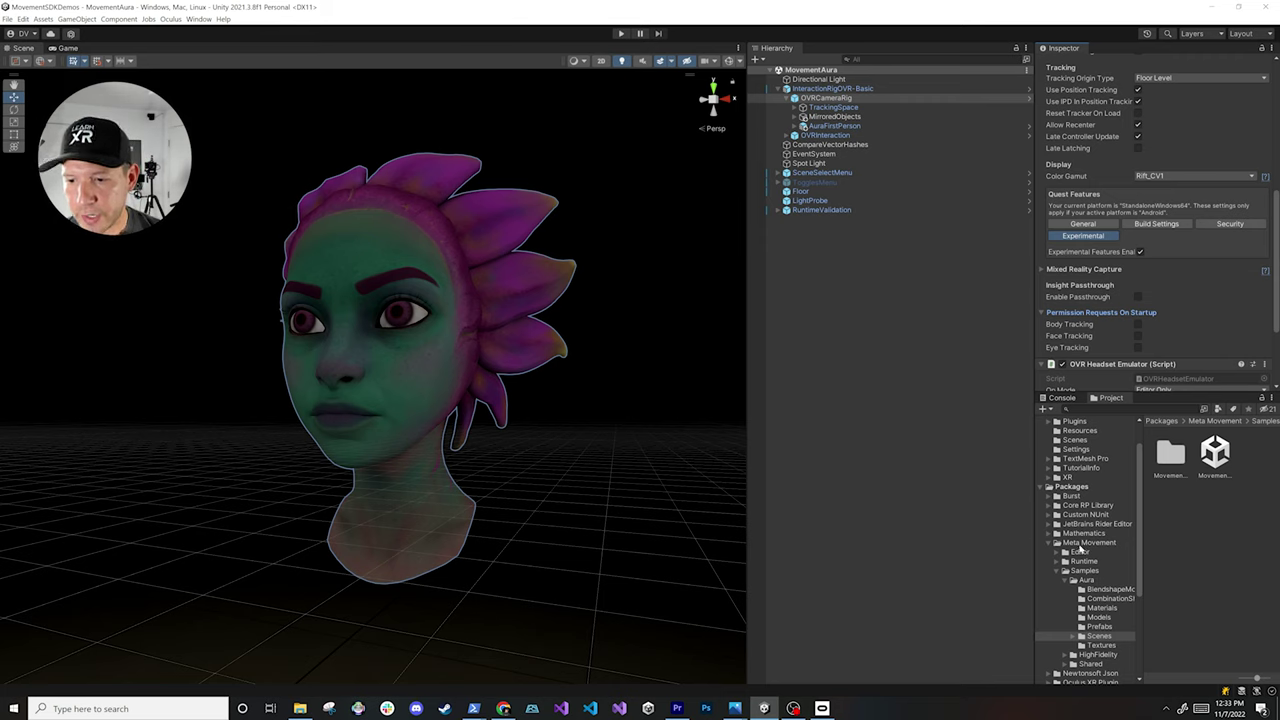
left_click(1081, 546)
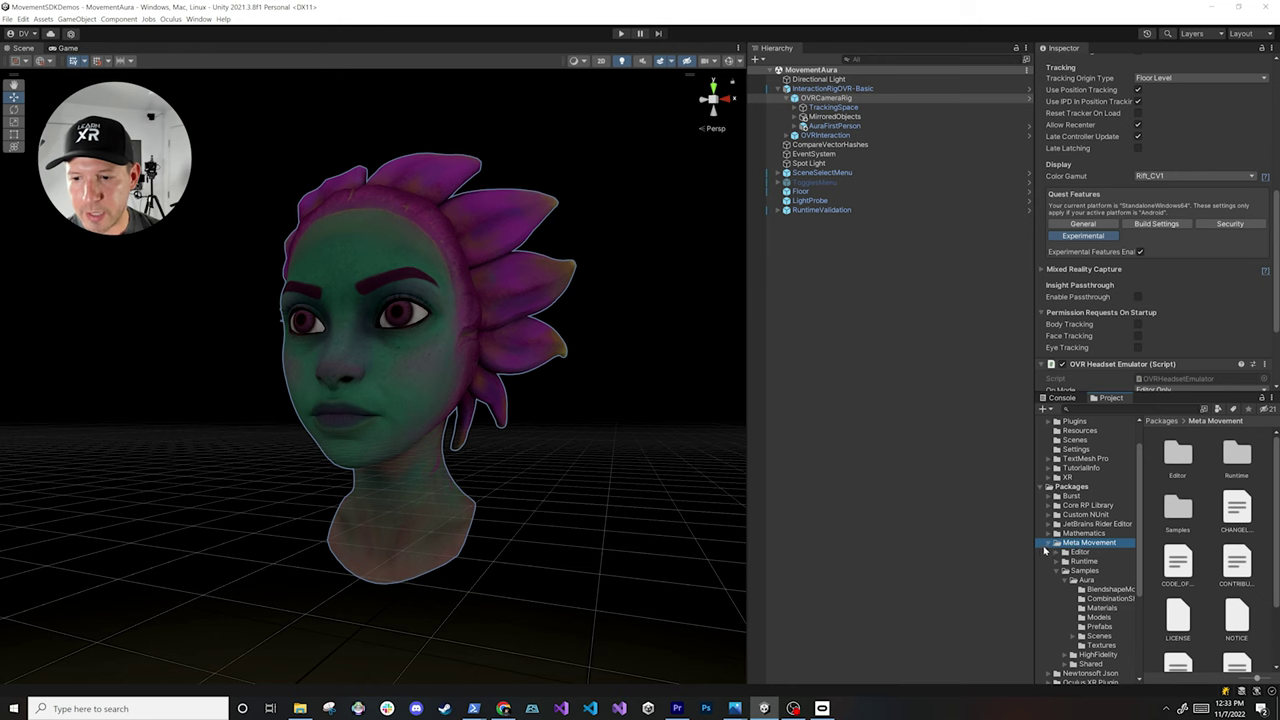
Widen the Inspector and Project panels and open MovementAura from Meta Movement's Samples > Aura > Scenes
left_click_drag(1036, 550, 958, 550)
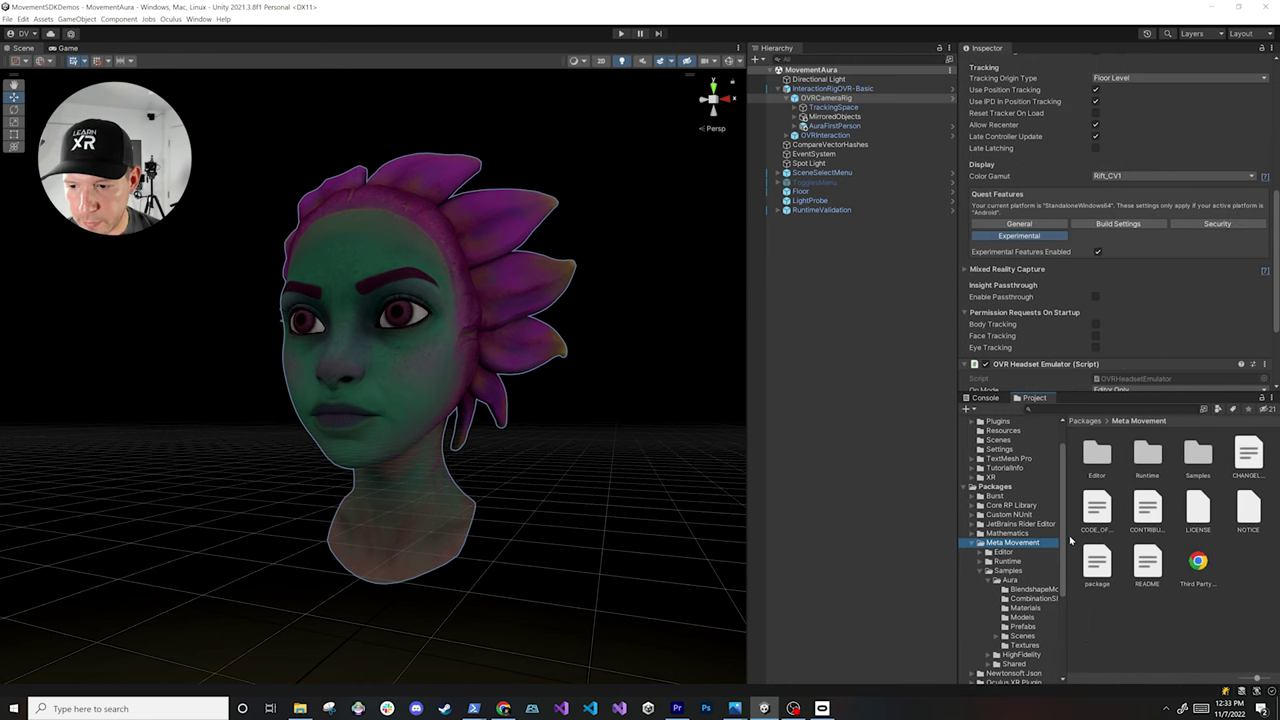
scroll(1066, 541, "down", 1)
left_click_drag(1066, 541, 1118, 541)
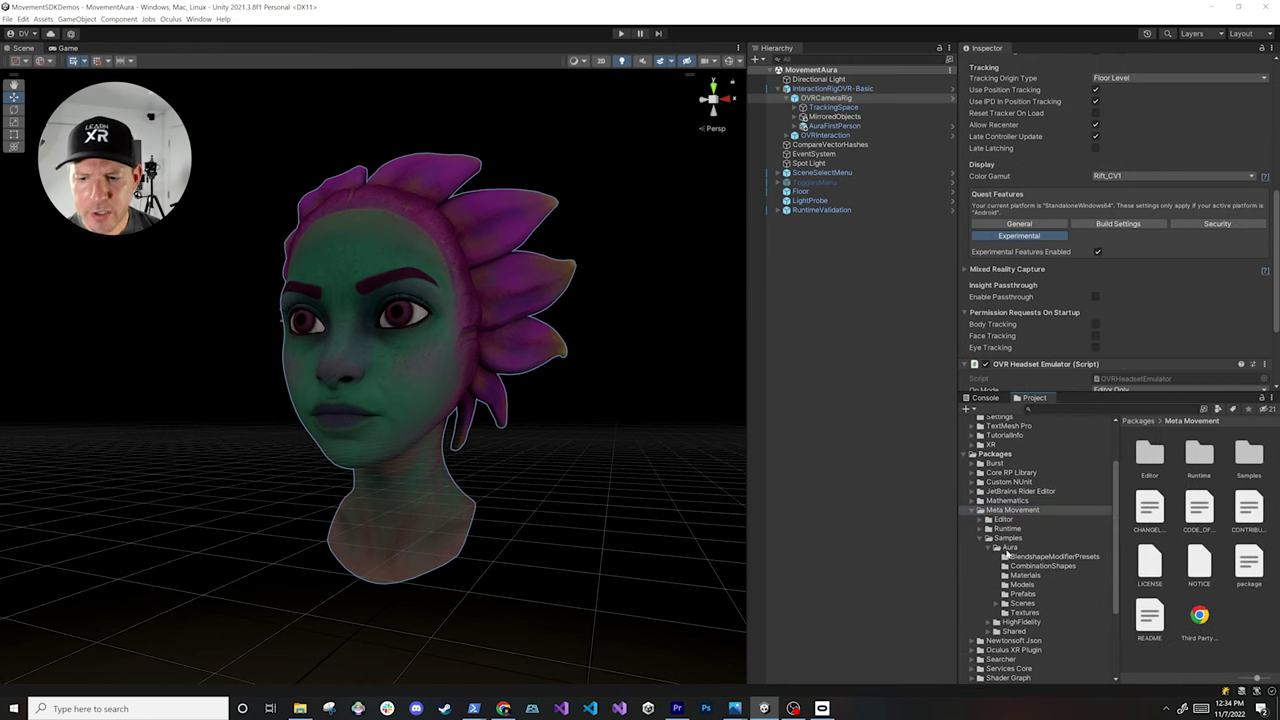
left_click(1024, 603)
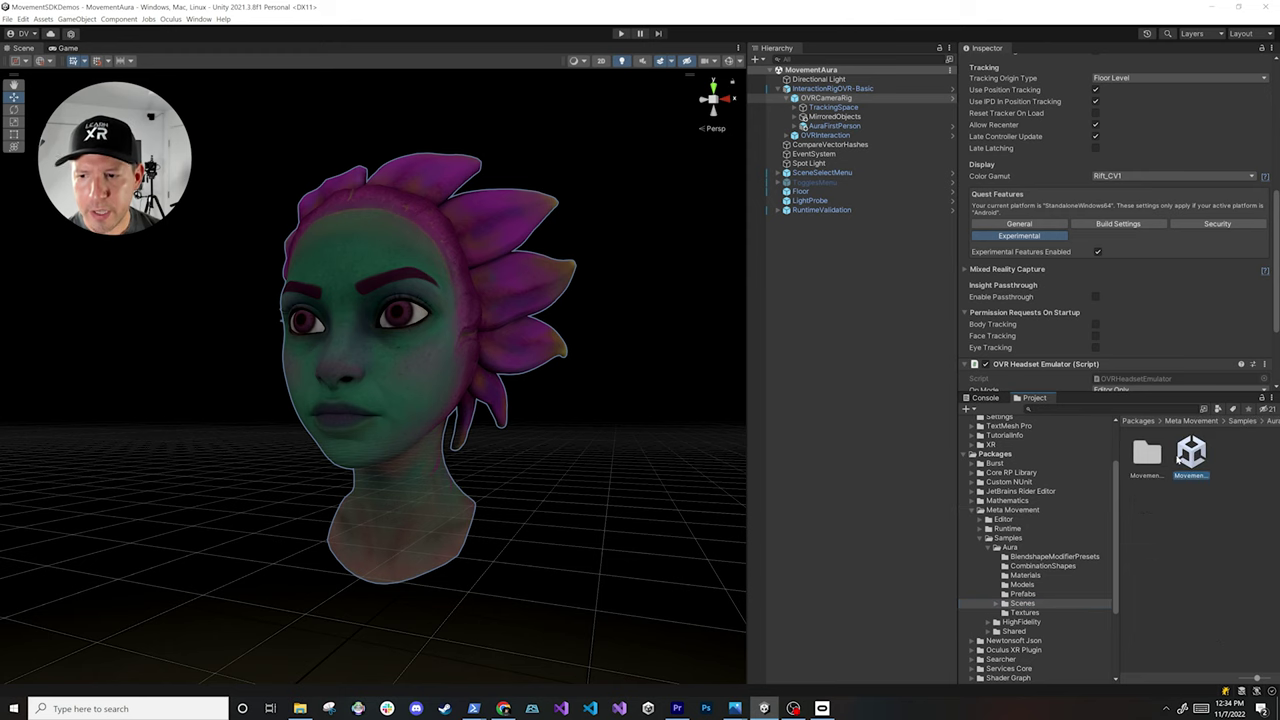
double_click(1178, 461)
scroll(440, 310, "down", 4)
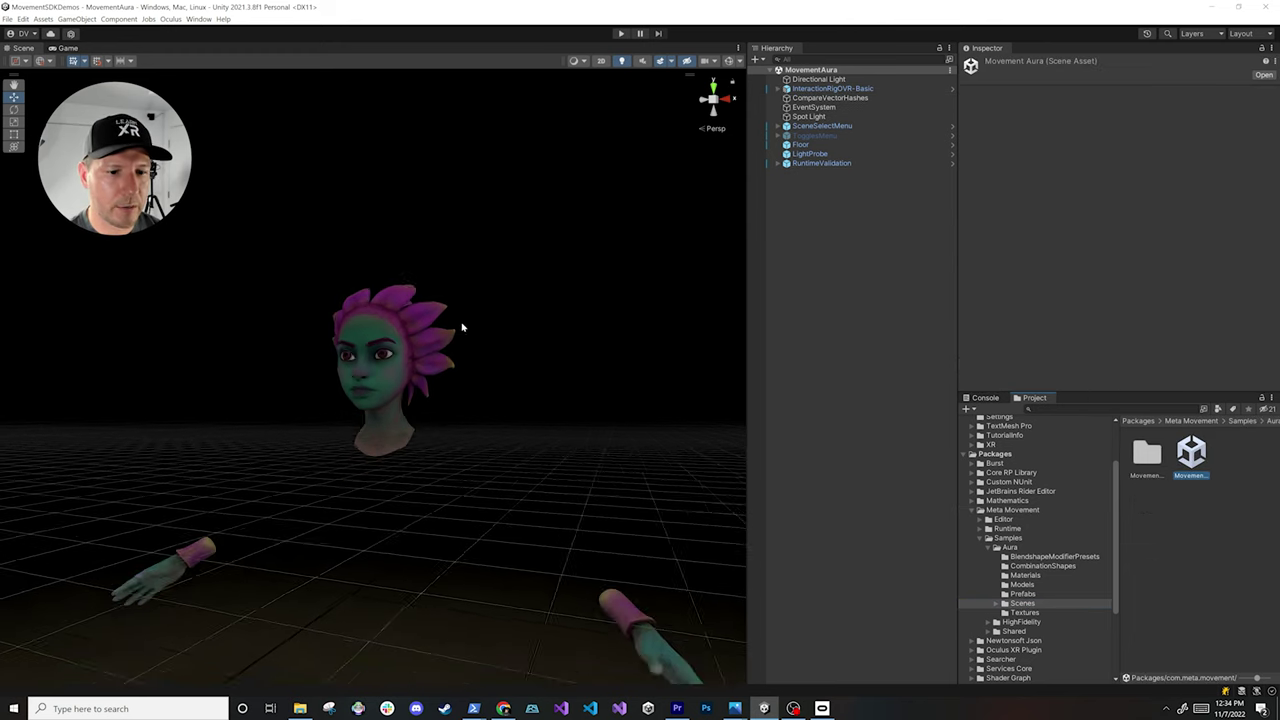
scroll(449, 423, "down", 6)
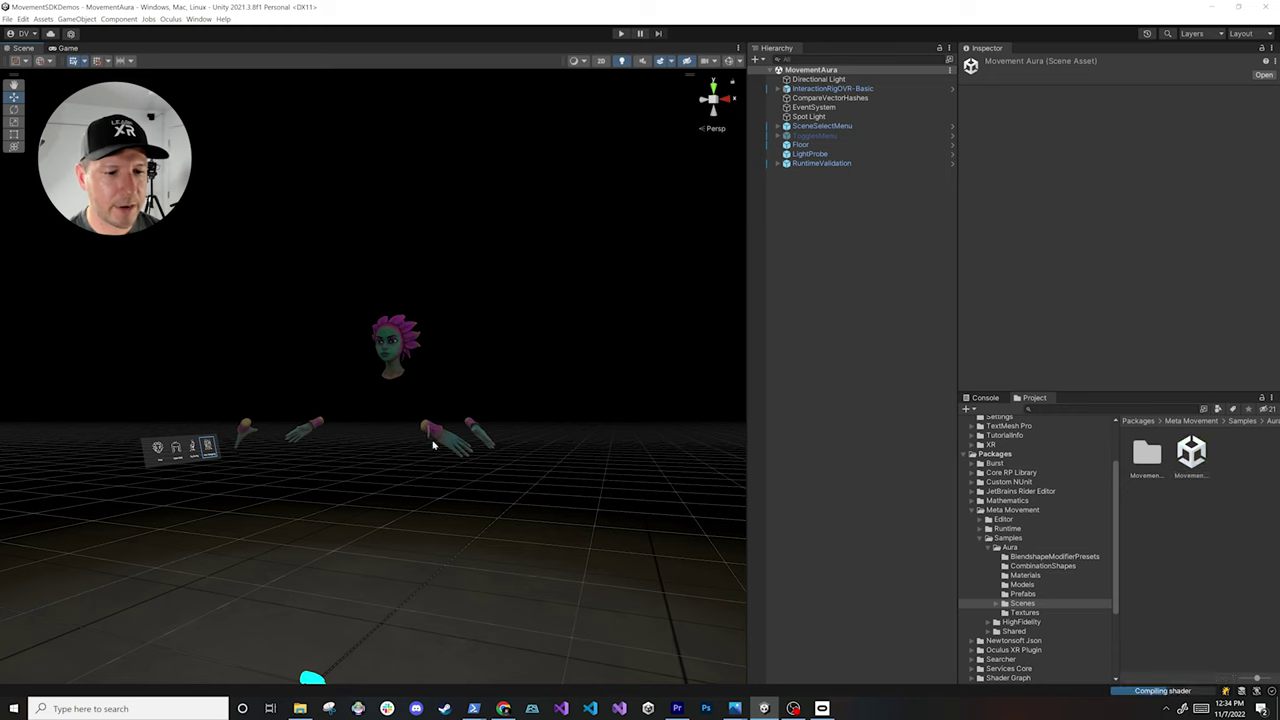
scroll(440, 425, "up", 6)
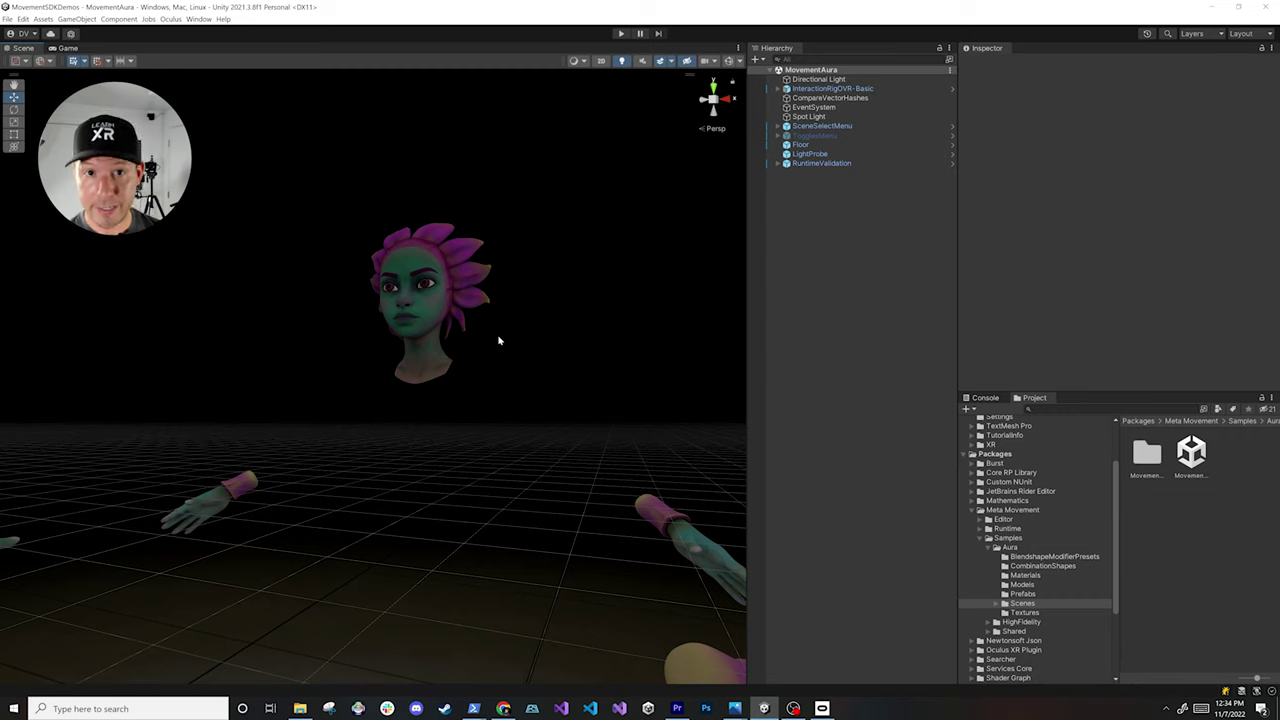
Expand InteractionRigOVR-Basic and OVRCameraRig, then select the nested AuraFirstPerson character
left_click(778, 88)
left_click(803, 100)
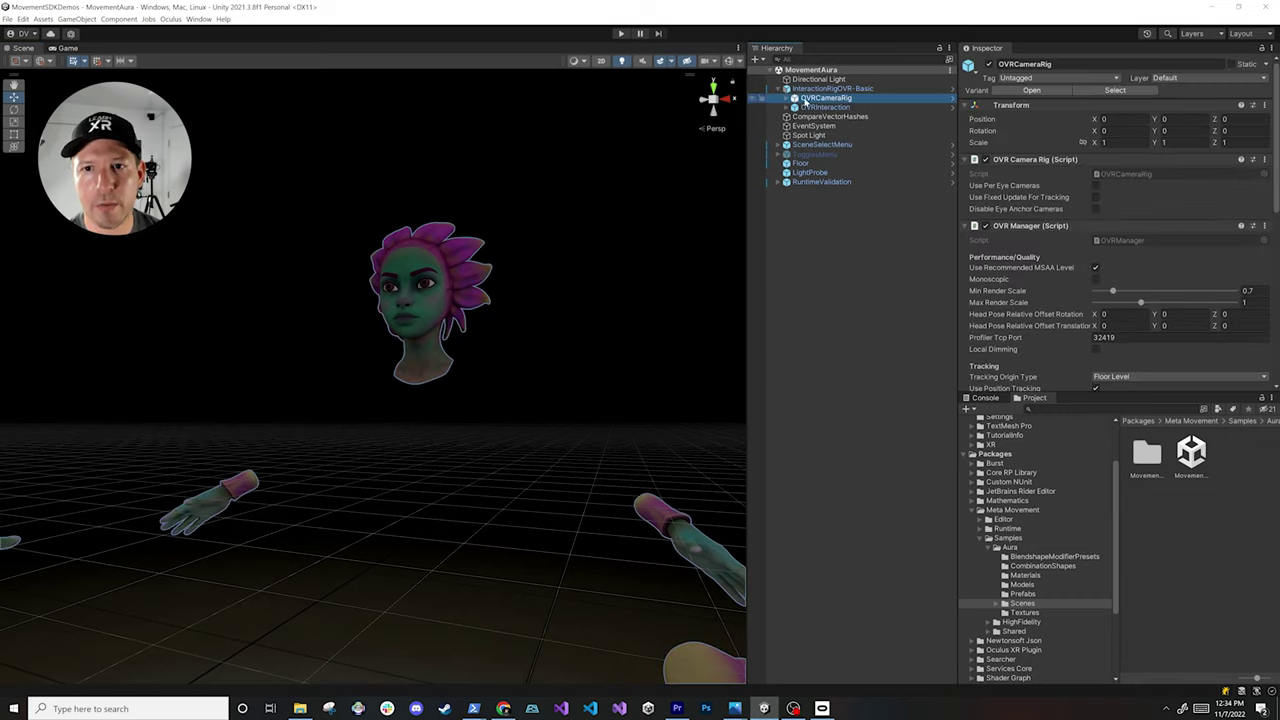
left_click(794, 98)
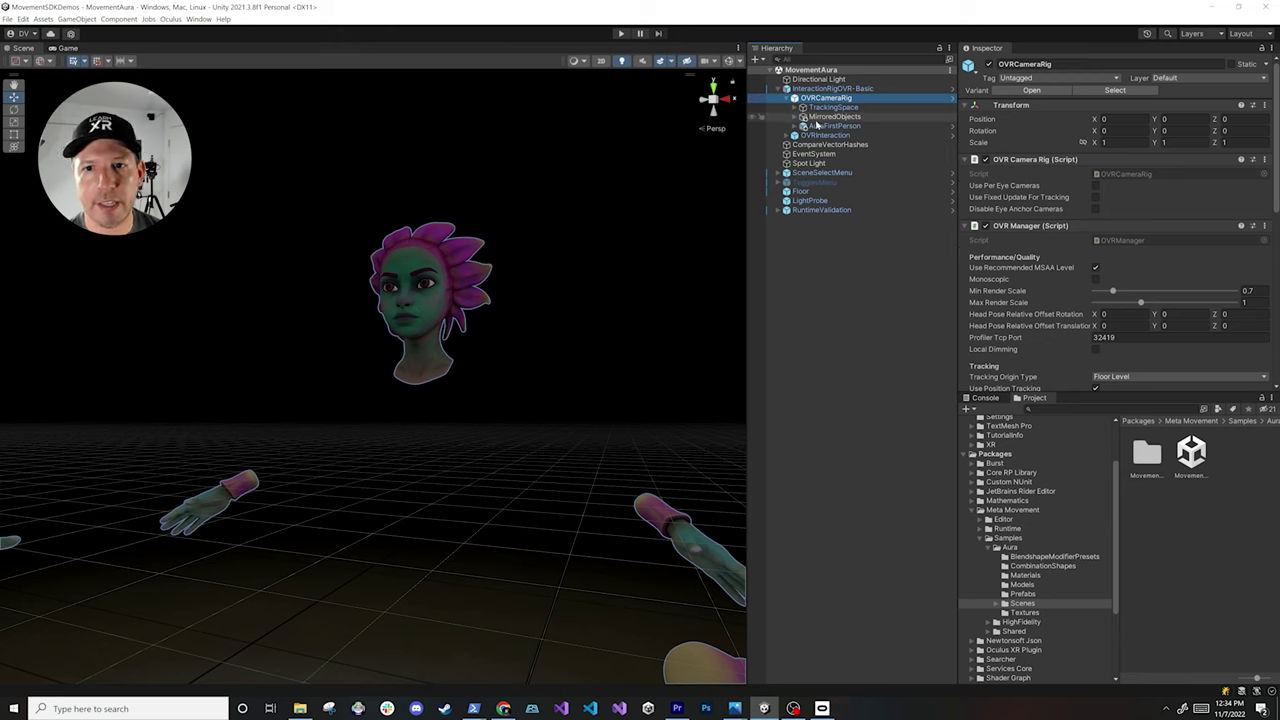
left_click(822, 126)
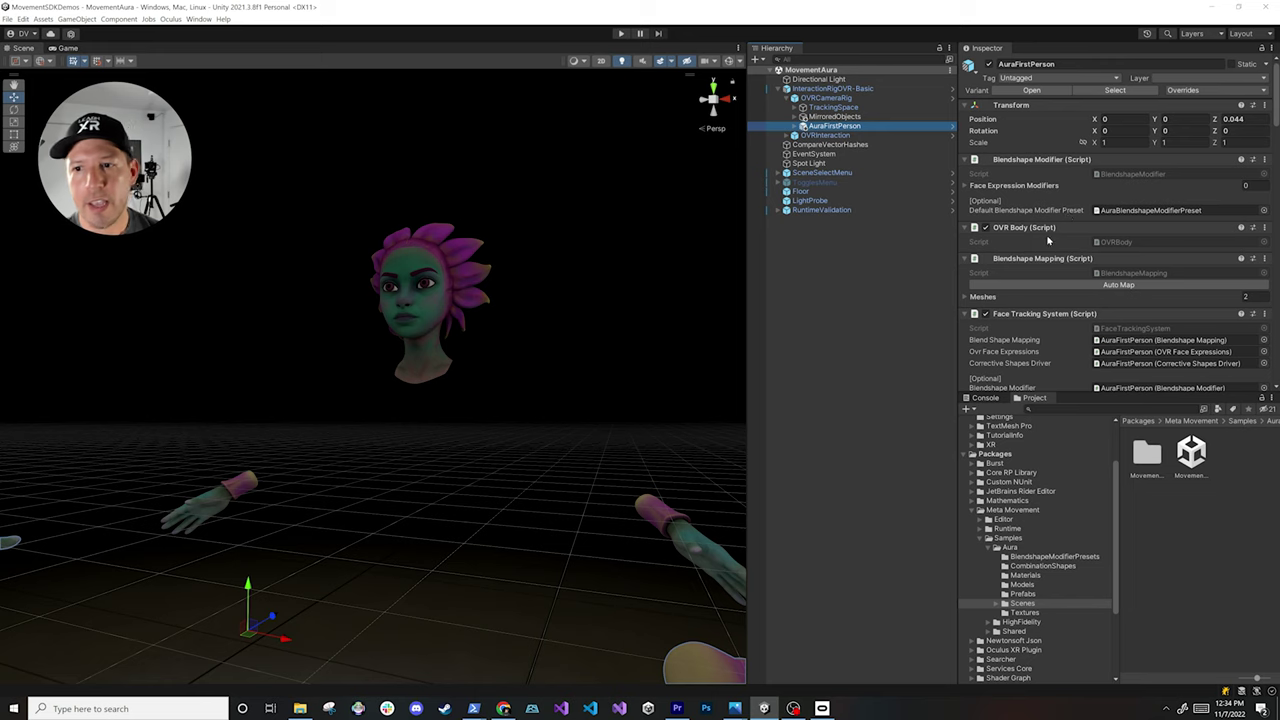
Expand Blendshape Mapping's mouth_ply and head_ply meshes, review face-tracking components, then collapse the mapping
scroll(1048, 240, "down", 1)
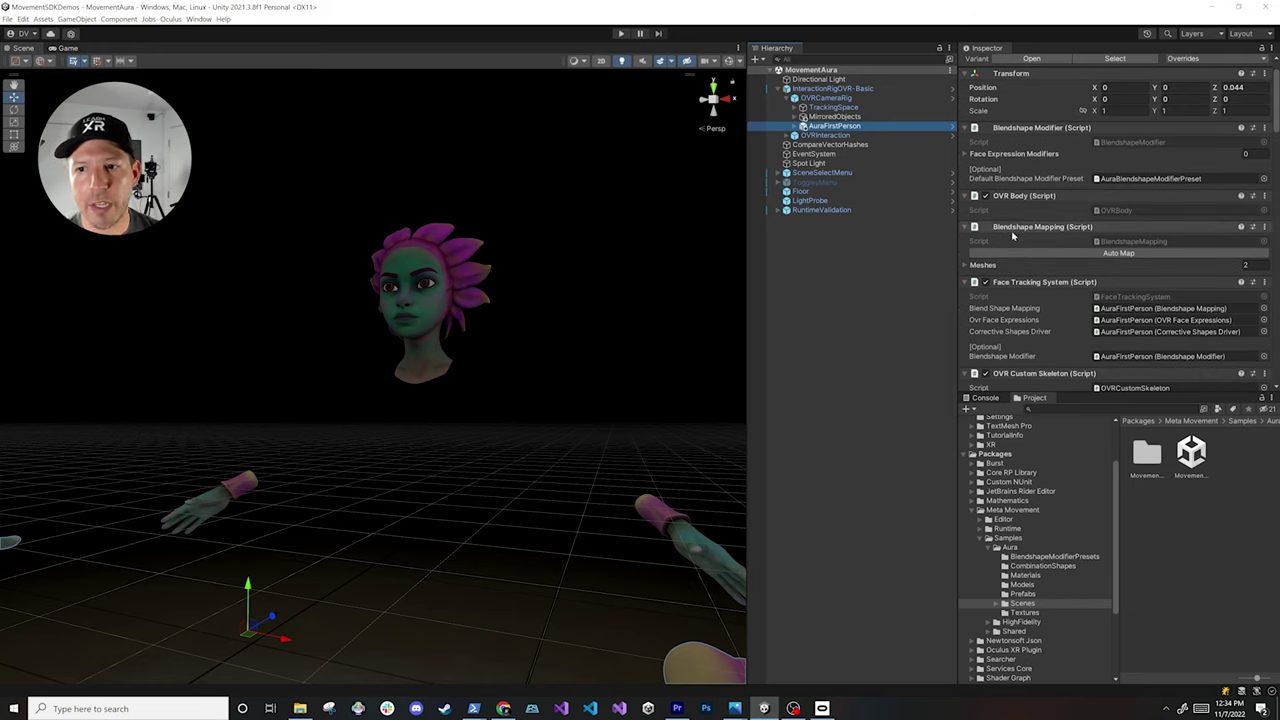
left_click(985, 265)
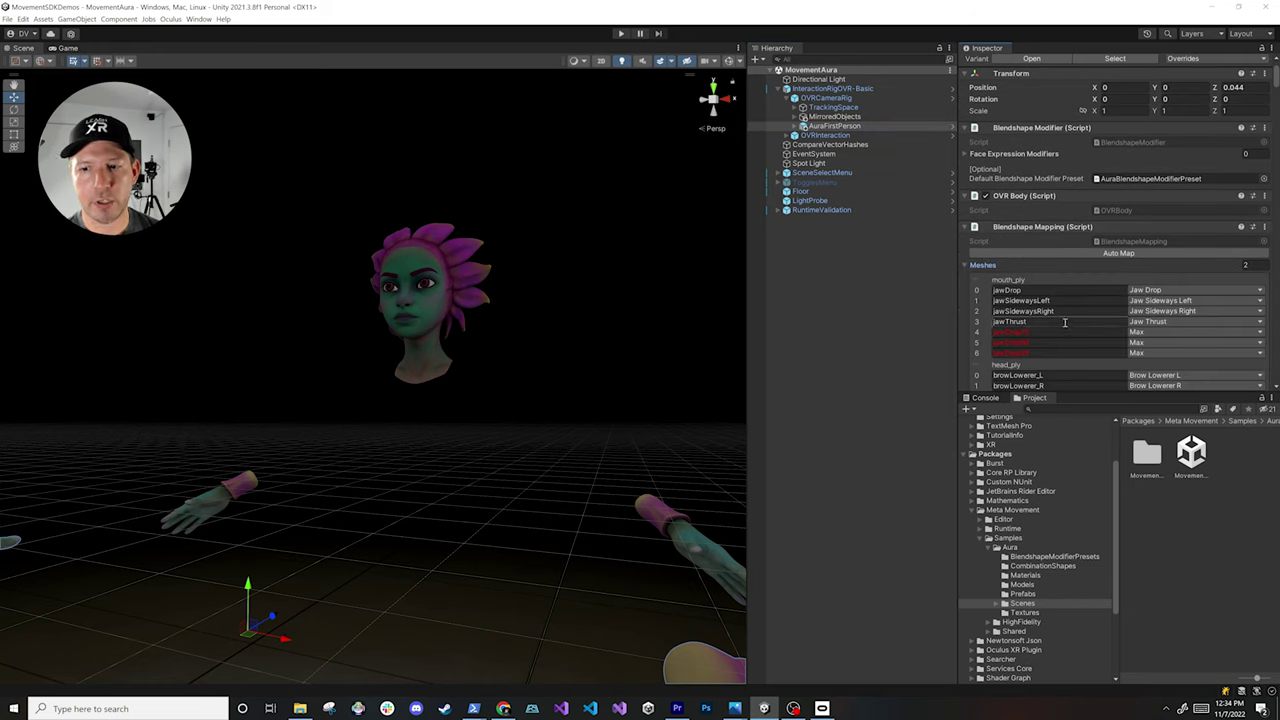
scroll(1086, 277, "down", 2)
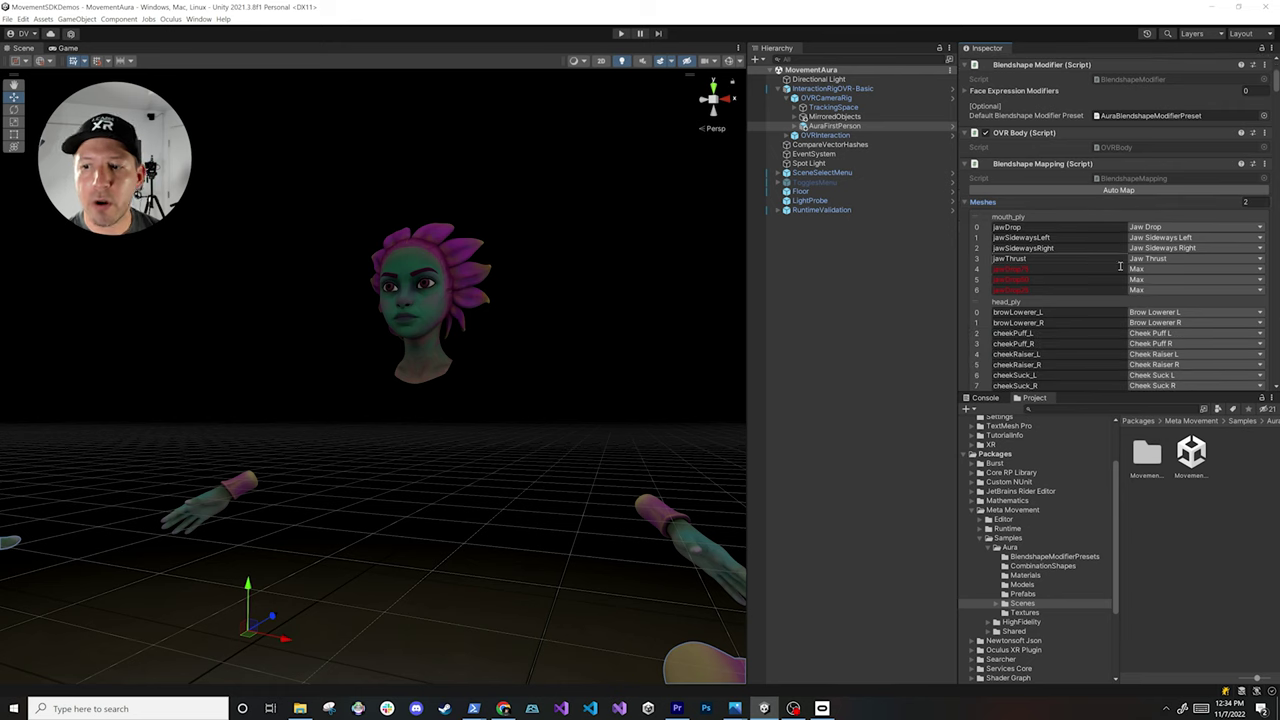
scroll(1086, 277, "down", 5)
scroll(1086, 277, "up", 5)
left_click(1010, 198)
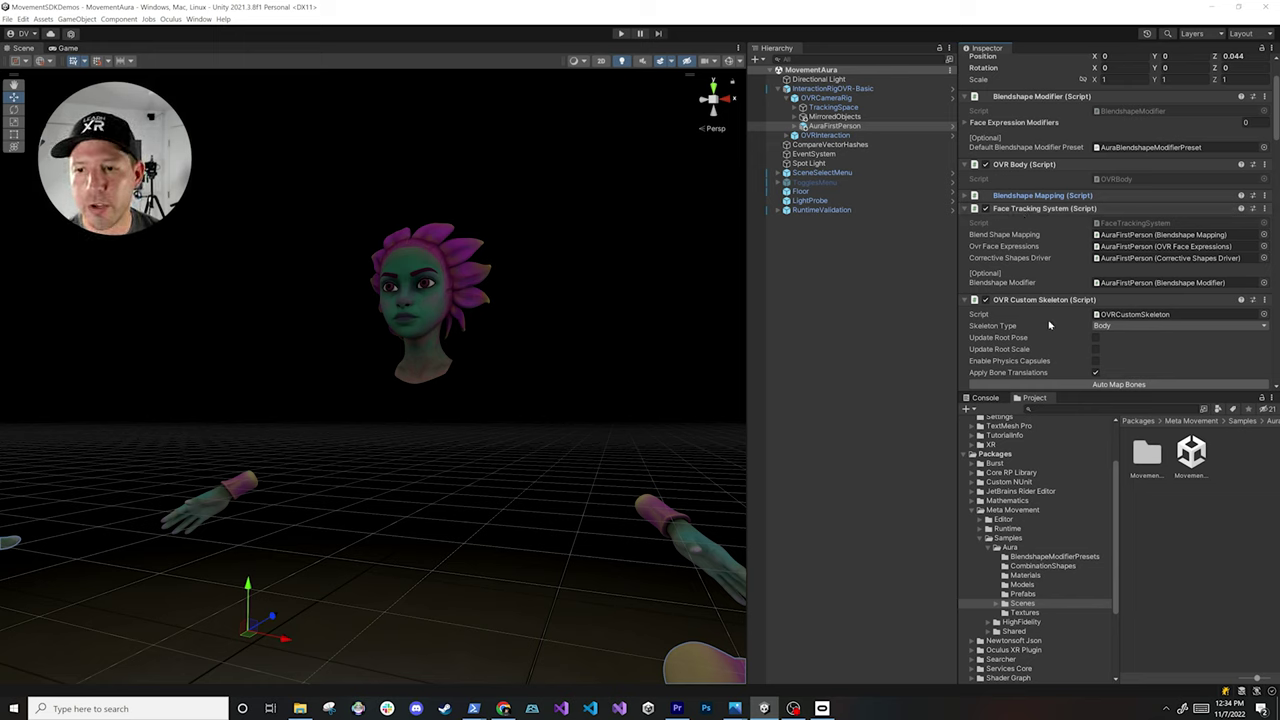
Browse HighFidelity > Character > Scenes and open the MovementHighFidelity scene
scroll(1034, 628, "down", 3)
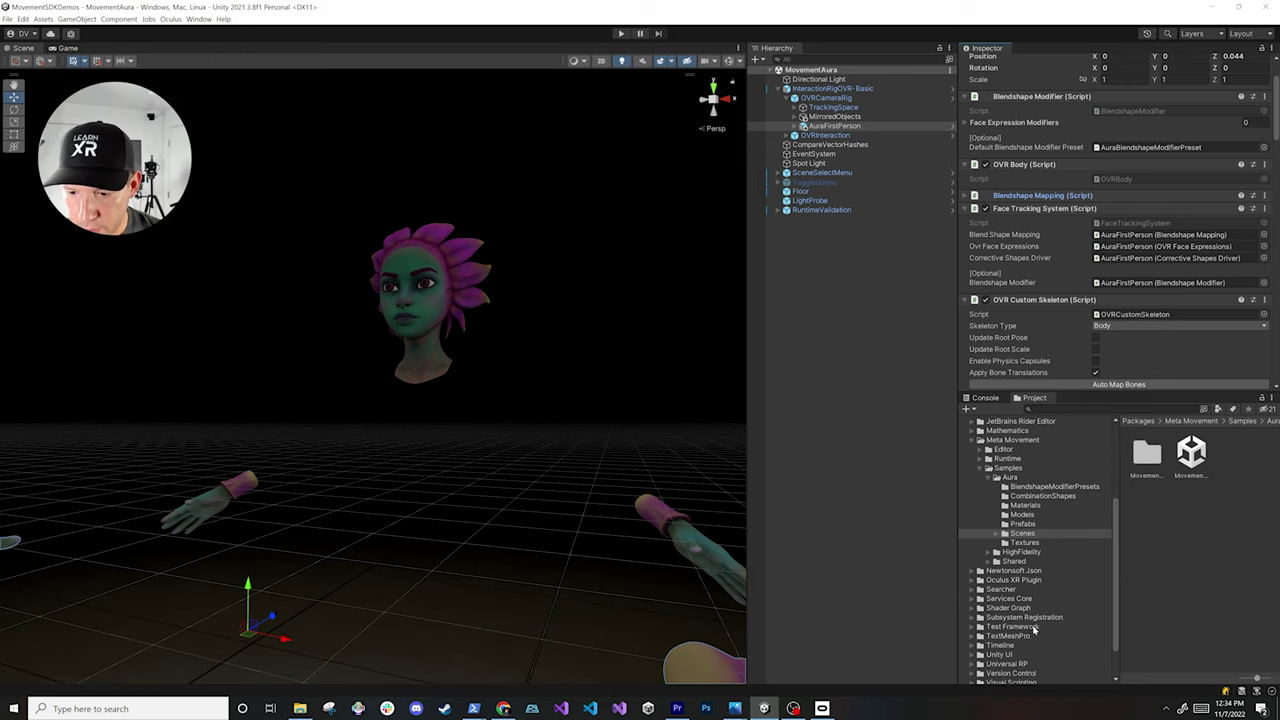
left_click(989, 553)
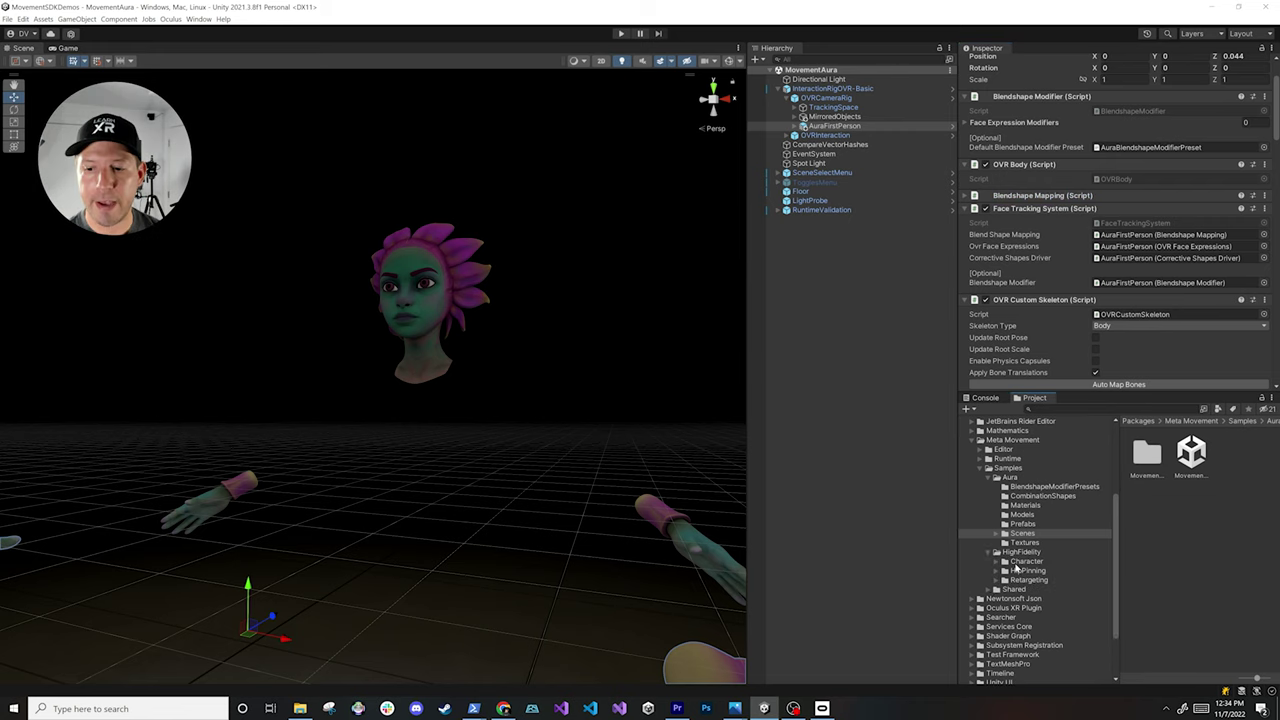
left_click(1022, 561)
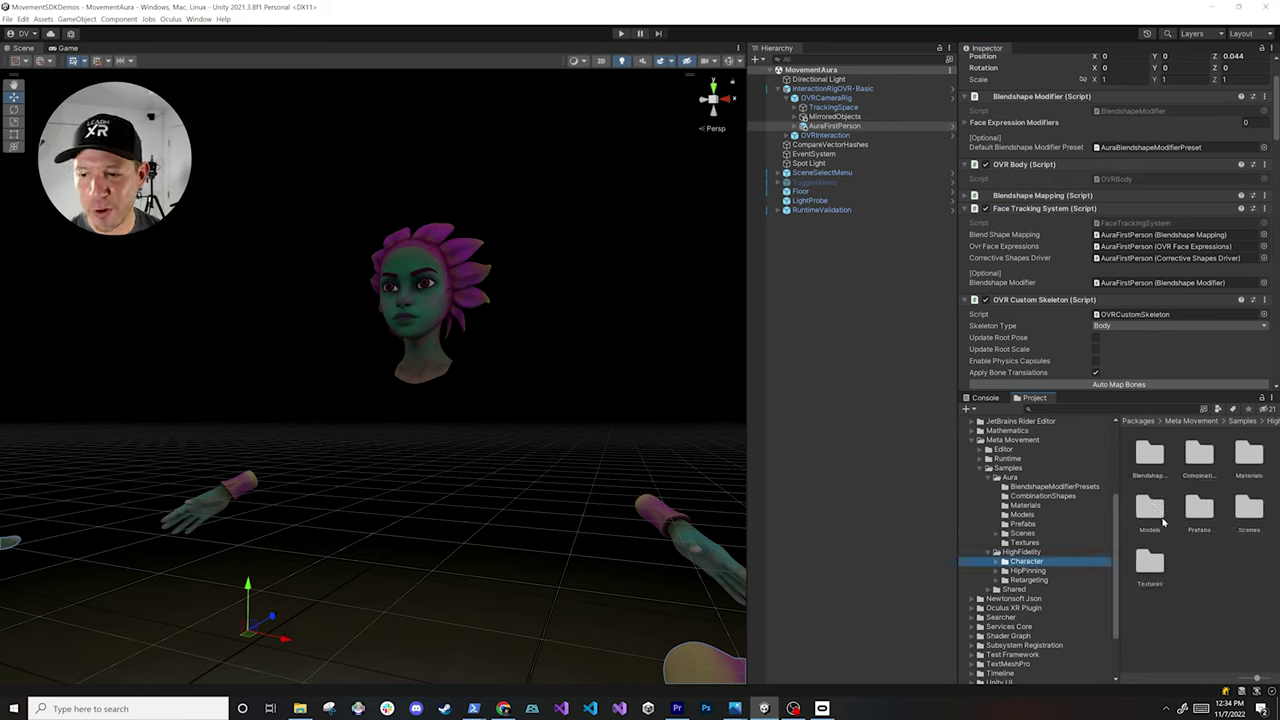
double_click(1249, 506)
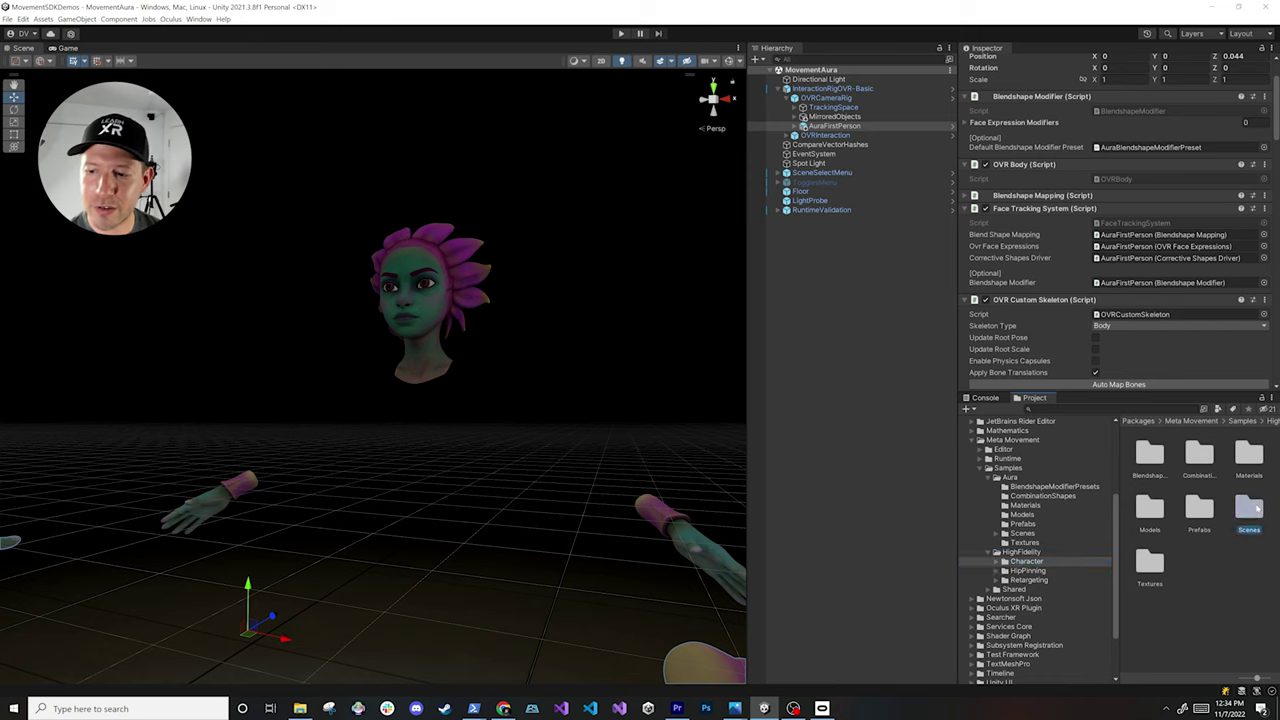
double_click(1200, 458)
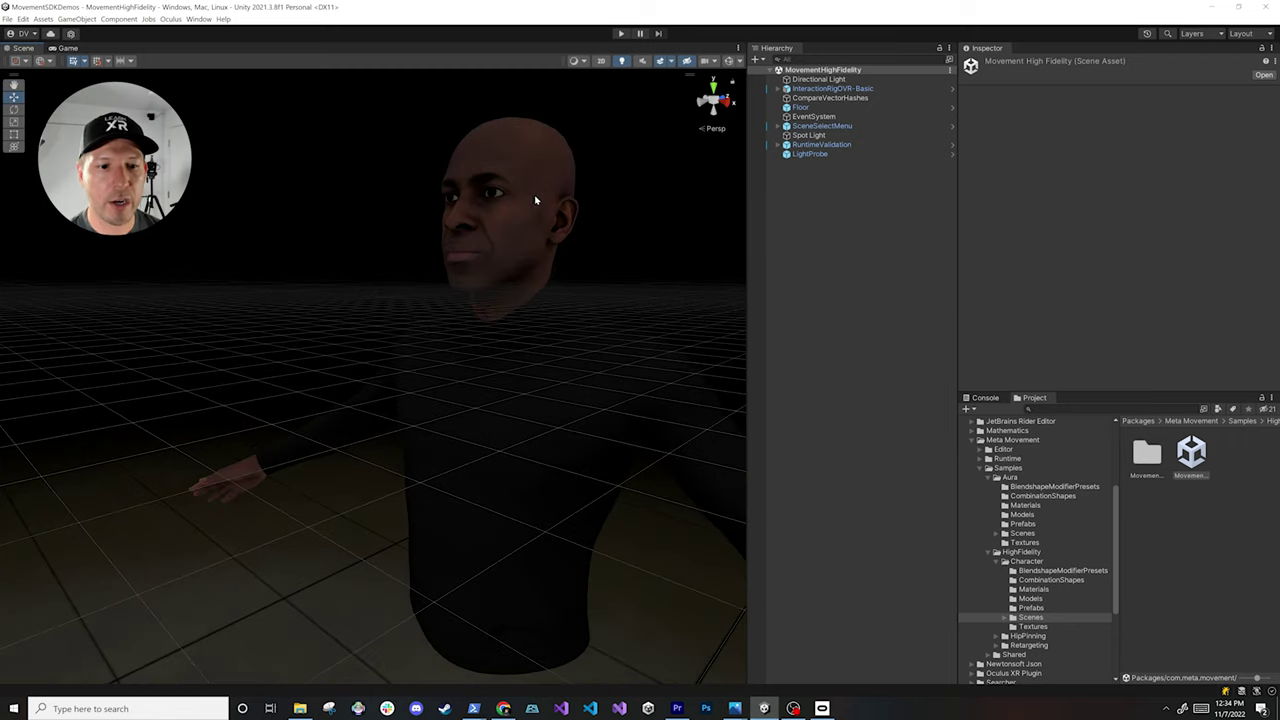
Select OVRCameraRig under InteractionRigOVR-Basic and show its General Quest Features with Body, Face and Eye Tracking Required
left_click(785, 90)
left_click(780, 89)
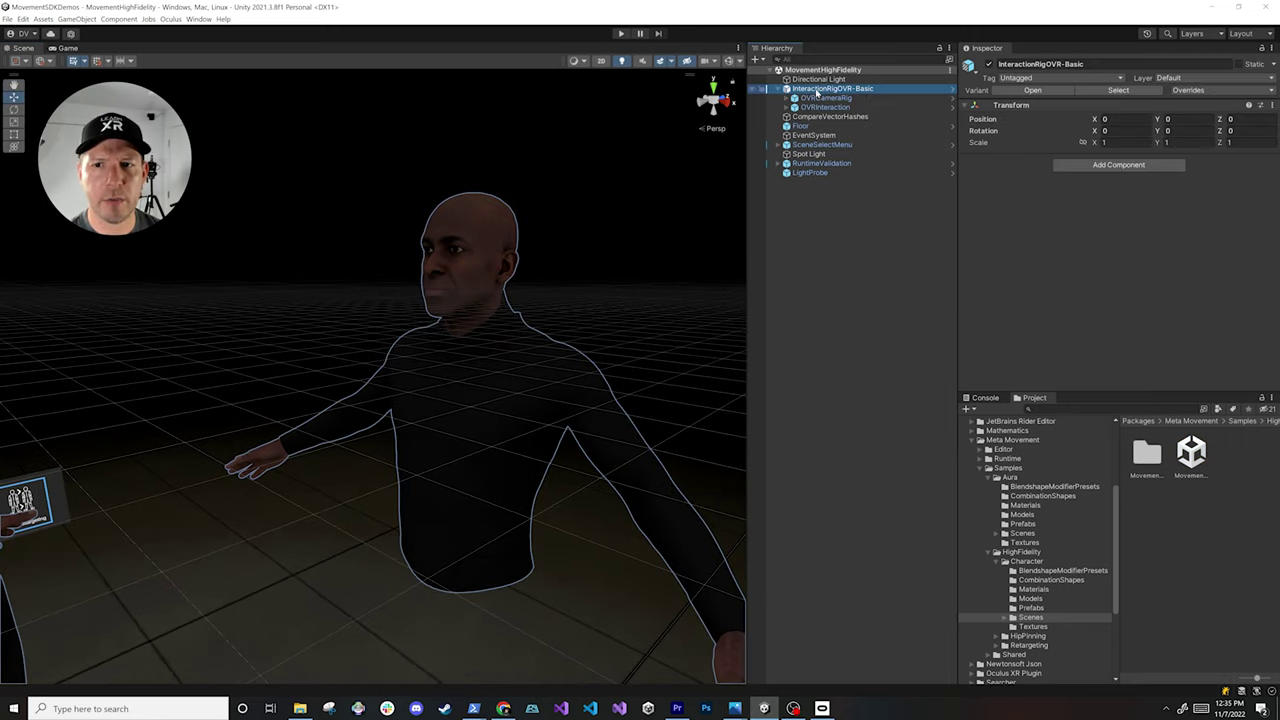
left_click(791, 99)
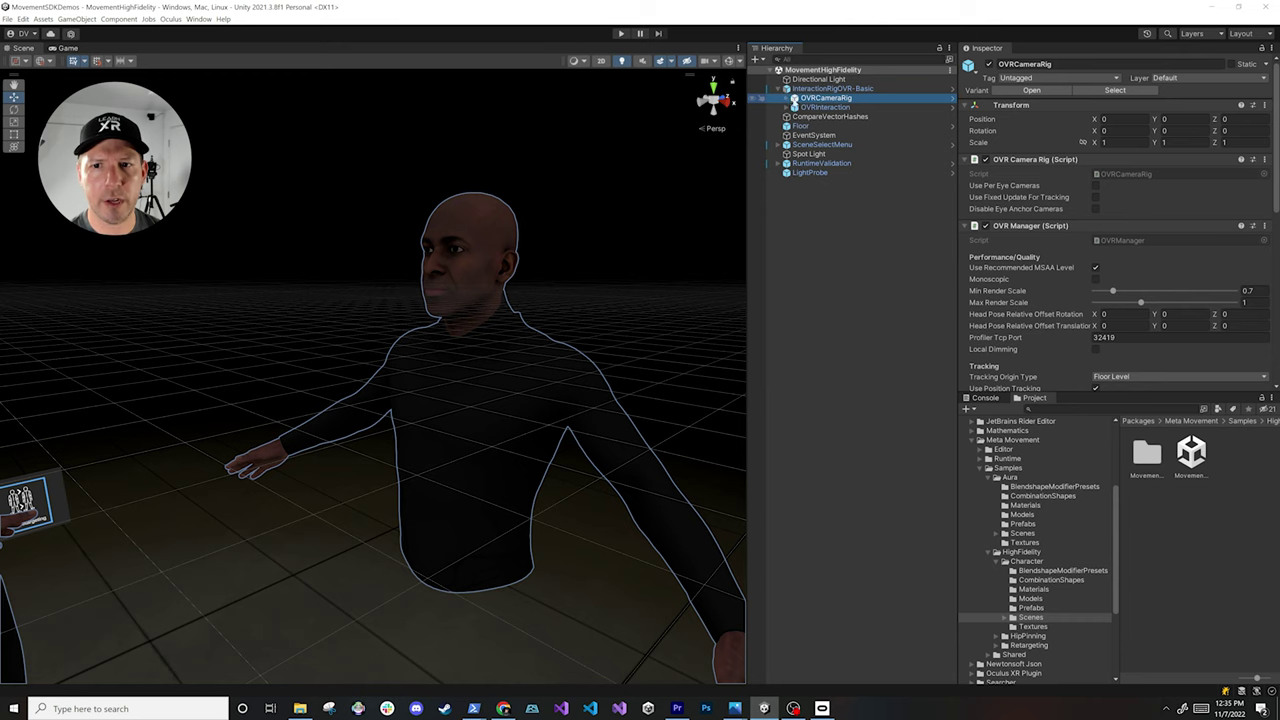
left_click(789, 98)
scroll(1125, 316, "down", 15)
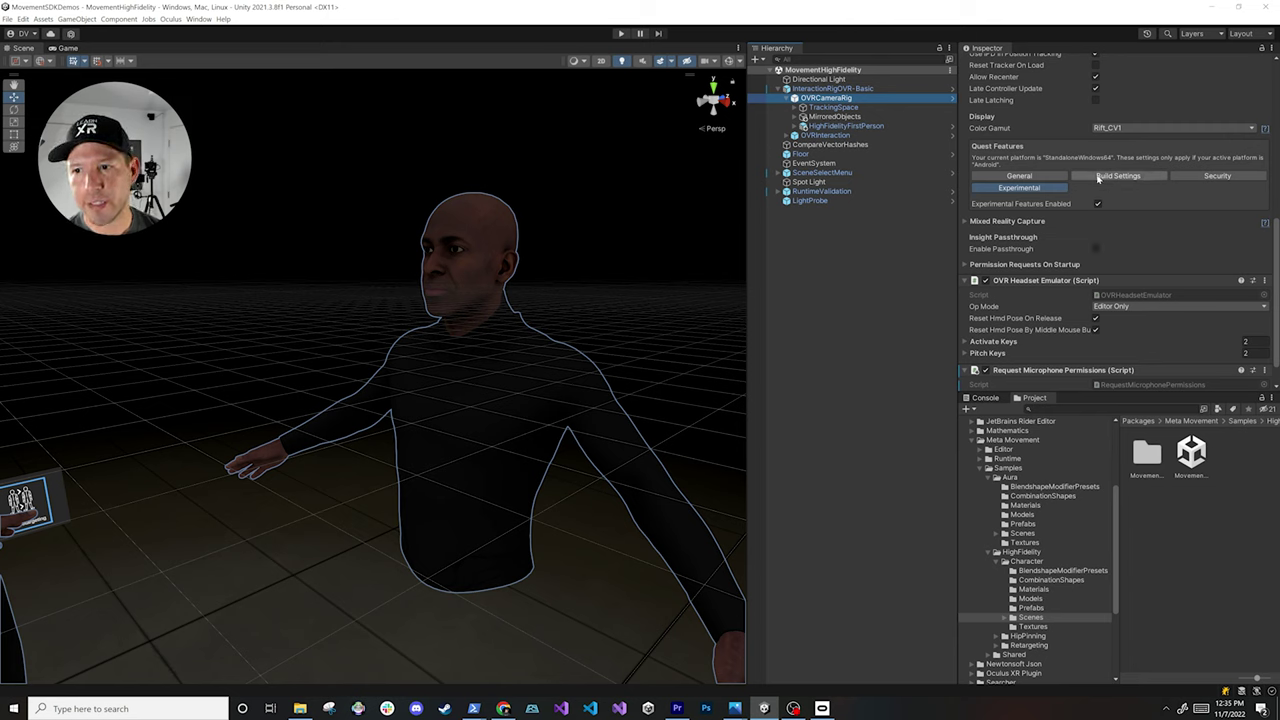
left_click(1055, 176)
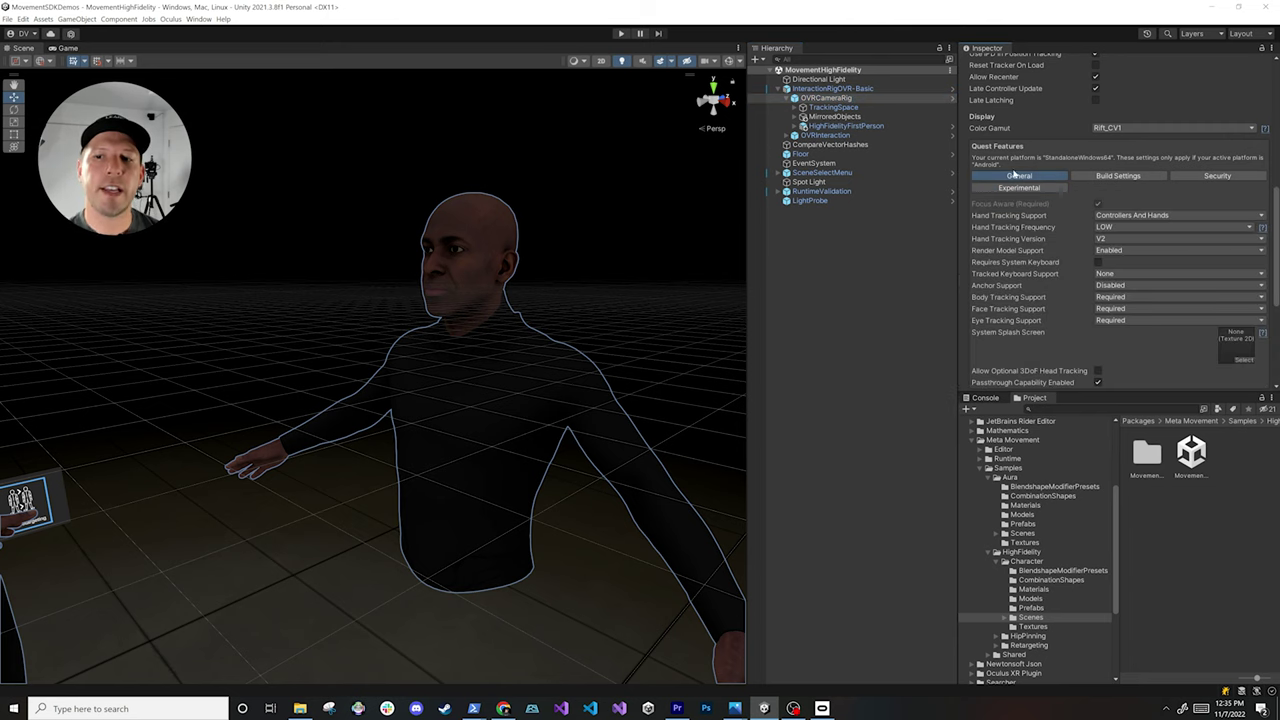
scroll(999, 451, "up", 5)
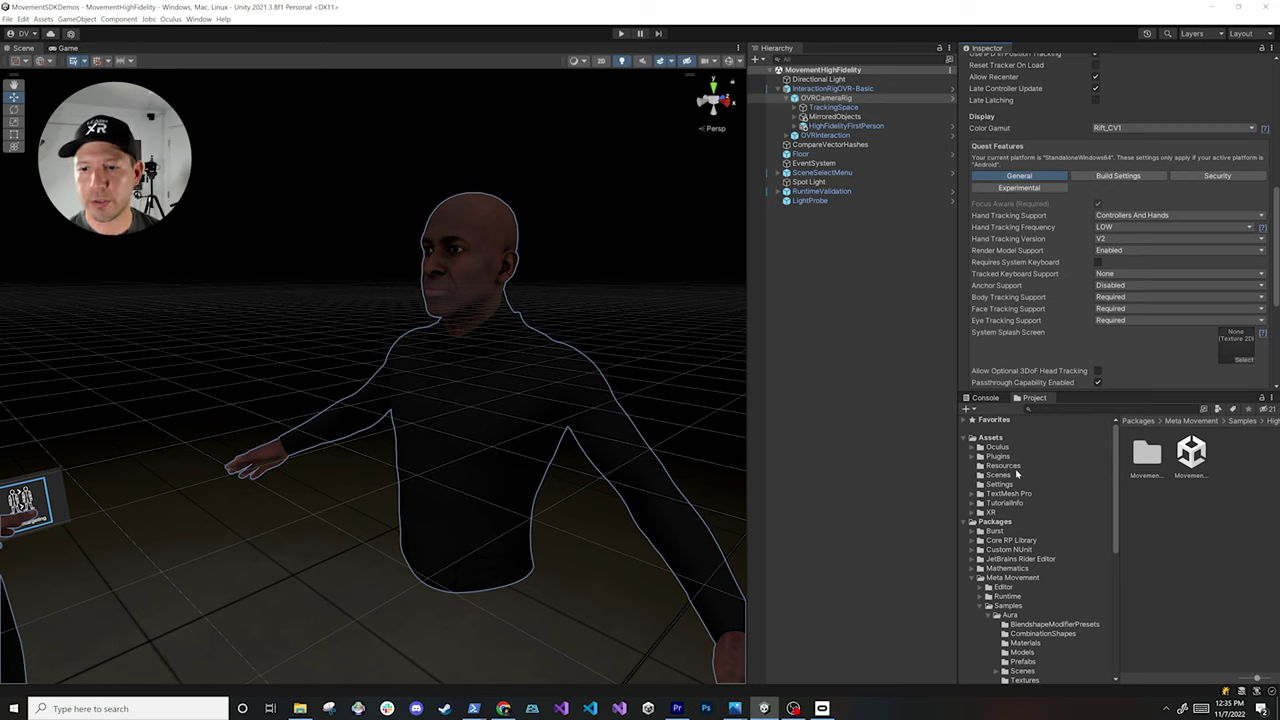
Inspect OculusProjectConfig in Assets > Oculus, then select HighFidelityFirstPerson to view its Deformation Logic
left_click(999, 447)
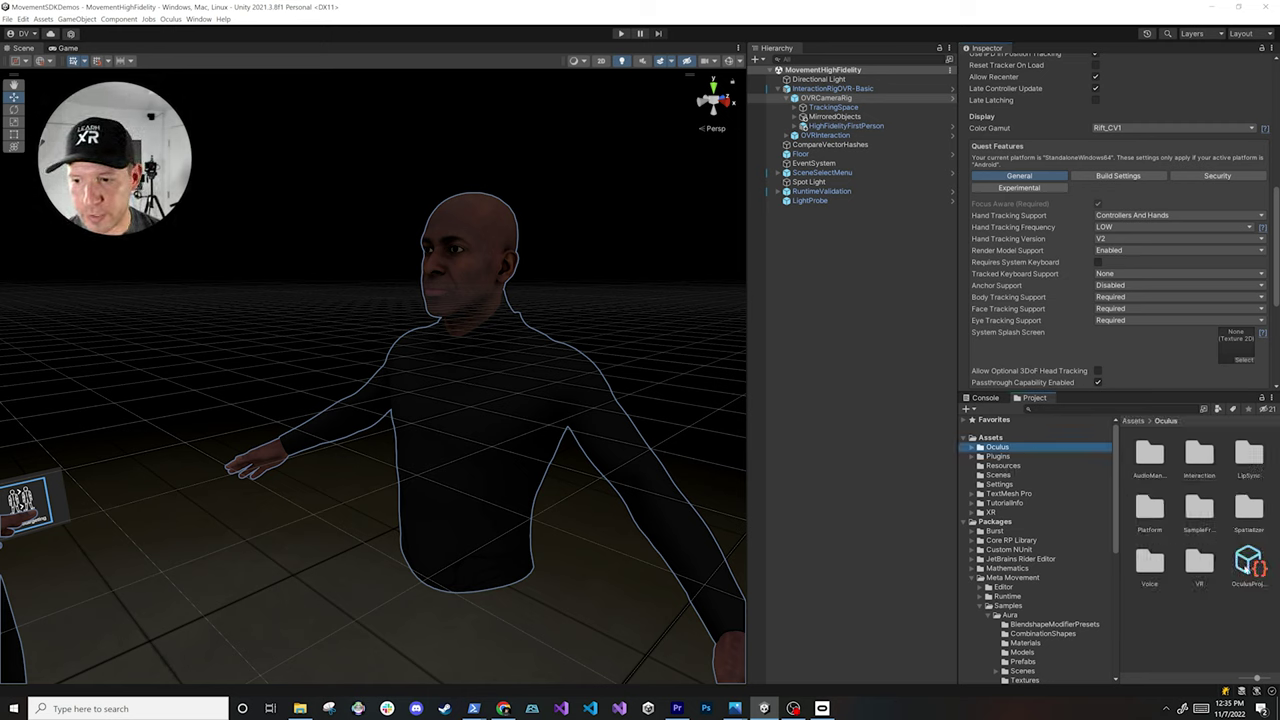
left_click(1250, 564)
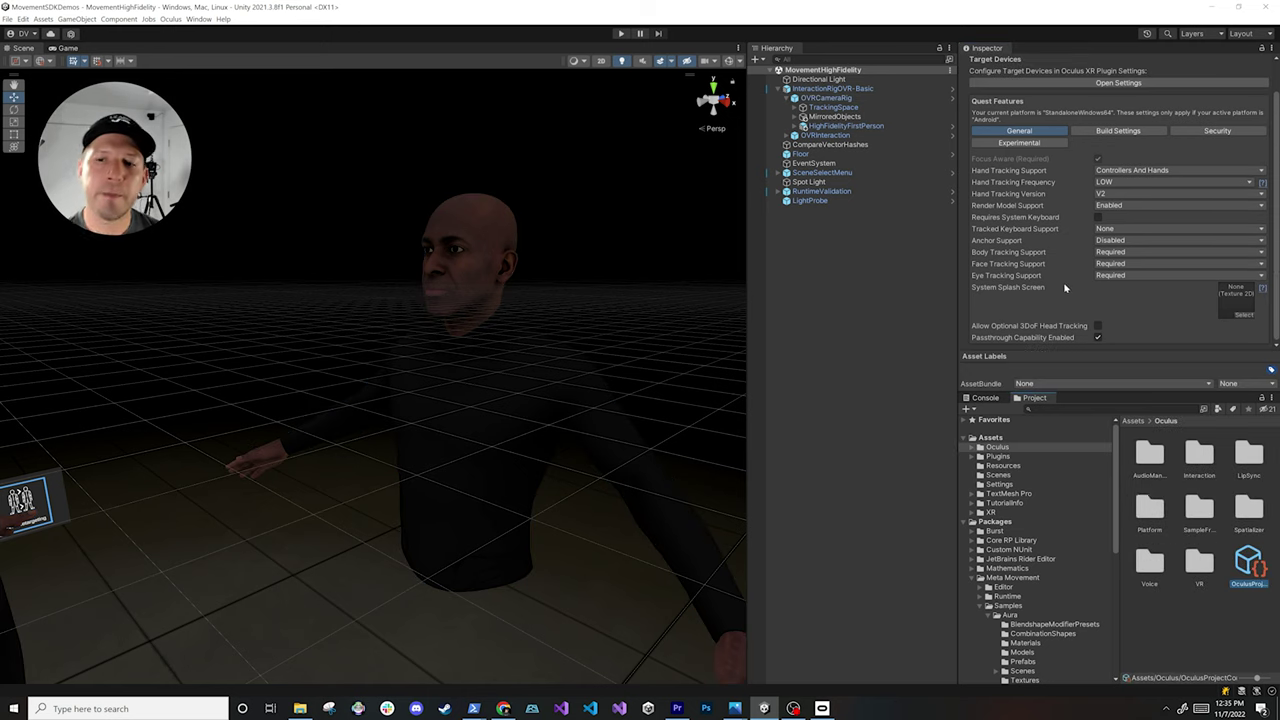
mouse_move(1064, 287)
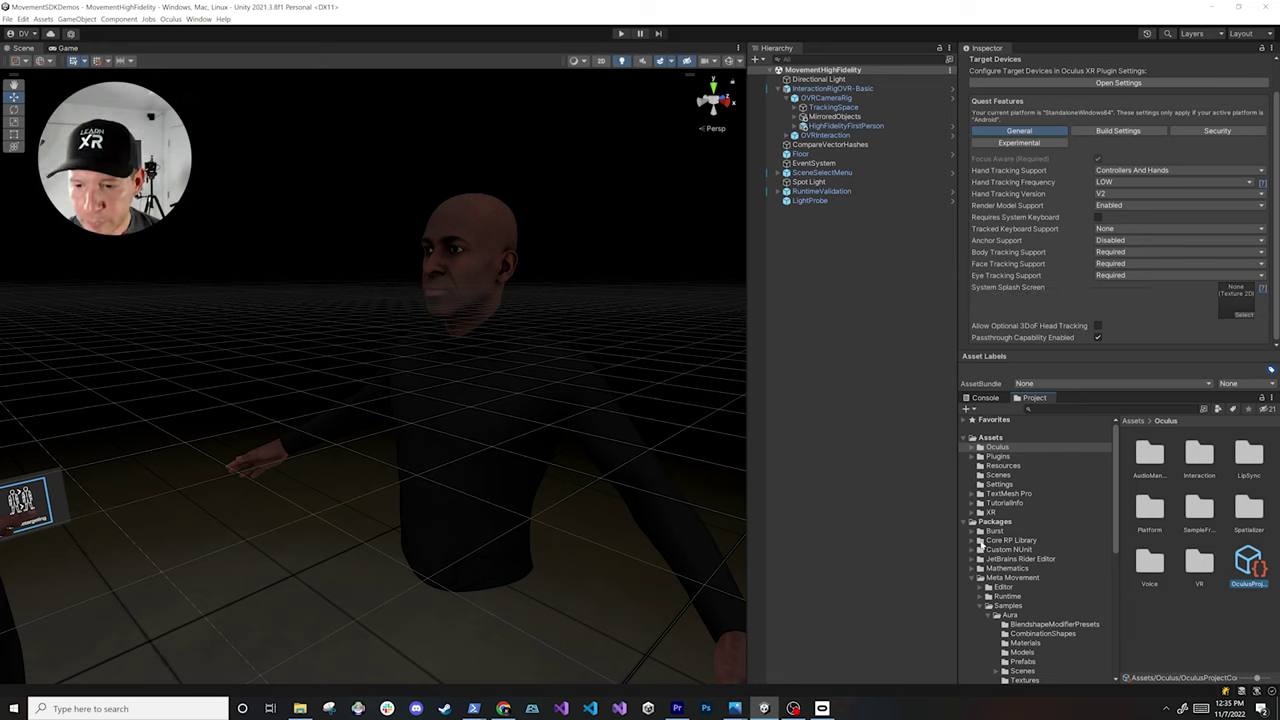
scroll(990, 585, "down", 5)
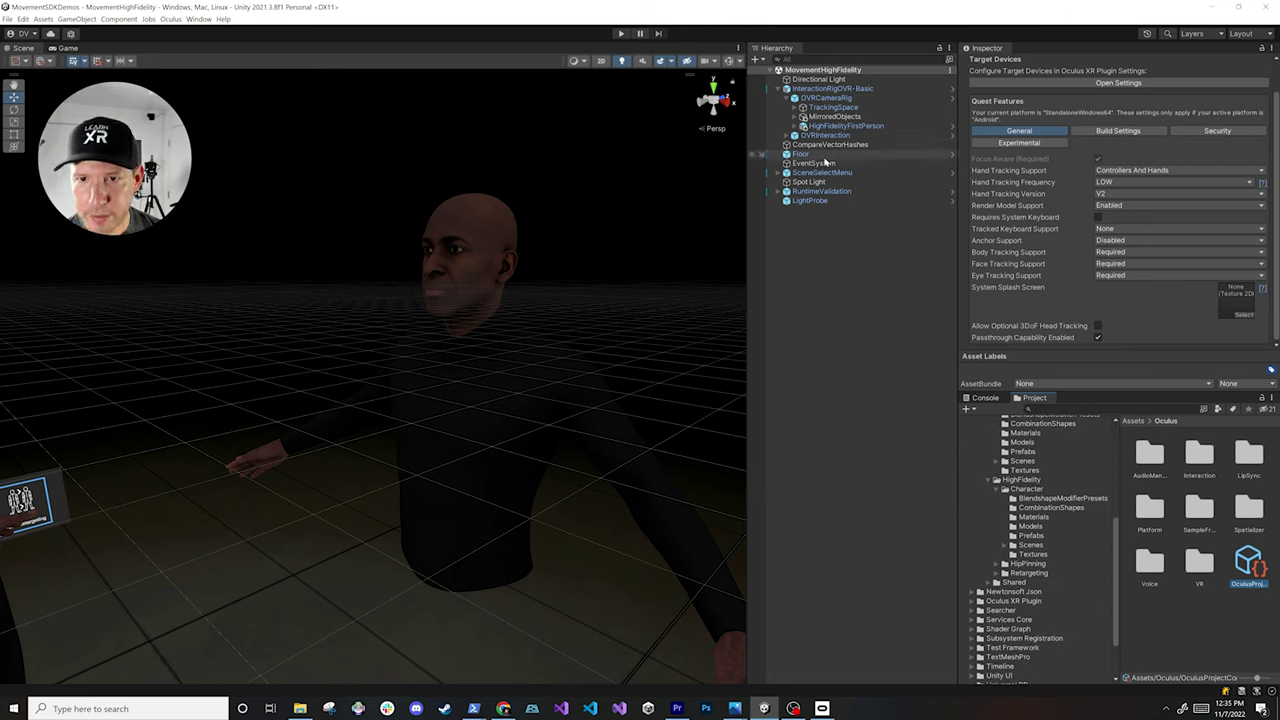
left_click(842, 118)
left_click(842, 126)
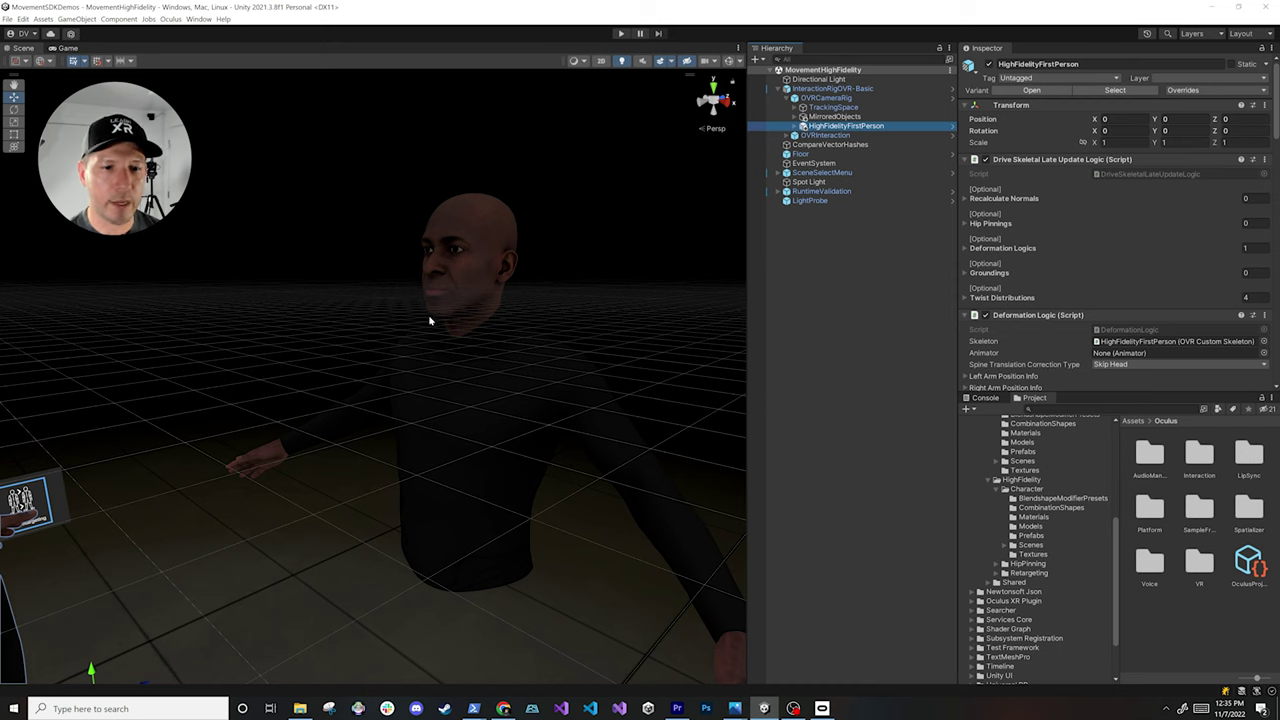
Open the MovementHipPinning scene, orbit around its chair setup, then open the Retargeting Scenes folder
left_click(1028, 564)
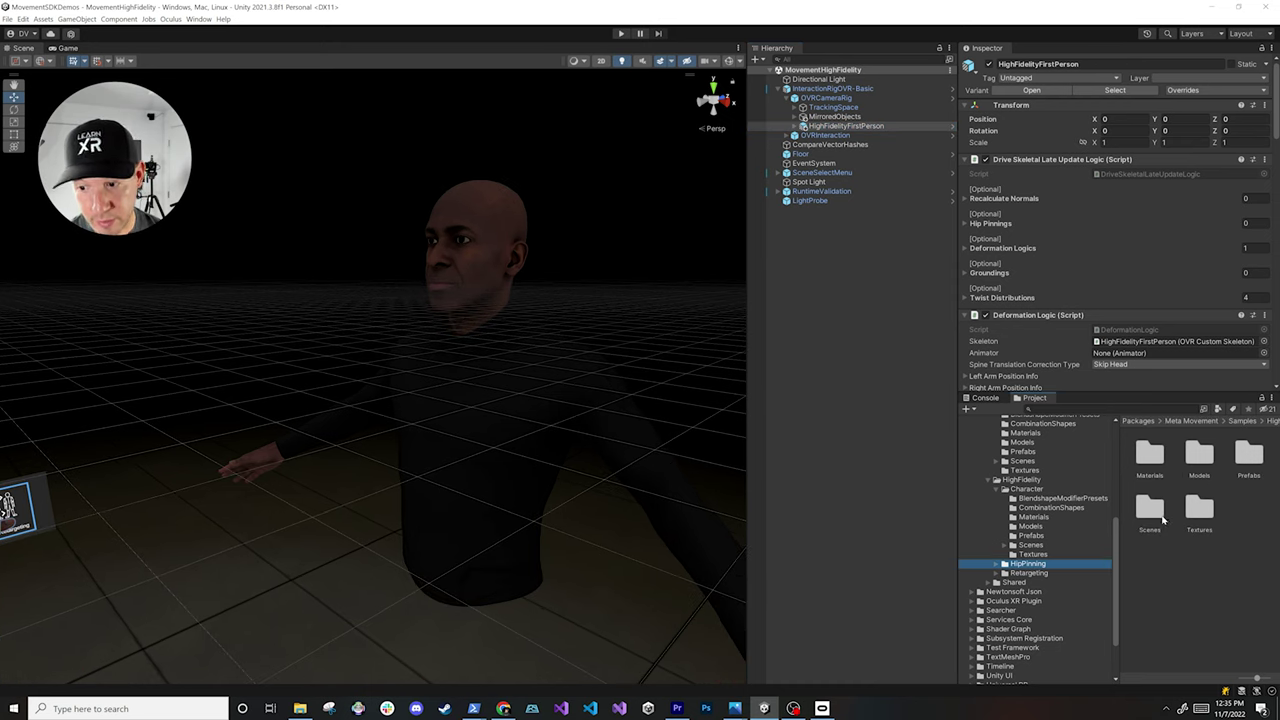
double_click(1150, 510)
double_click(1191, 452)
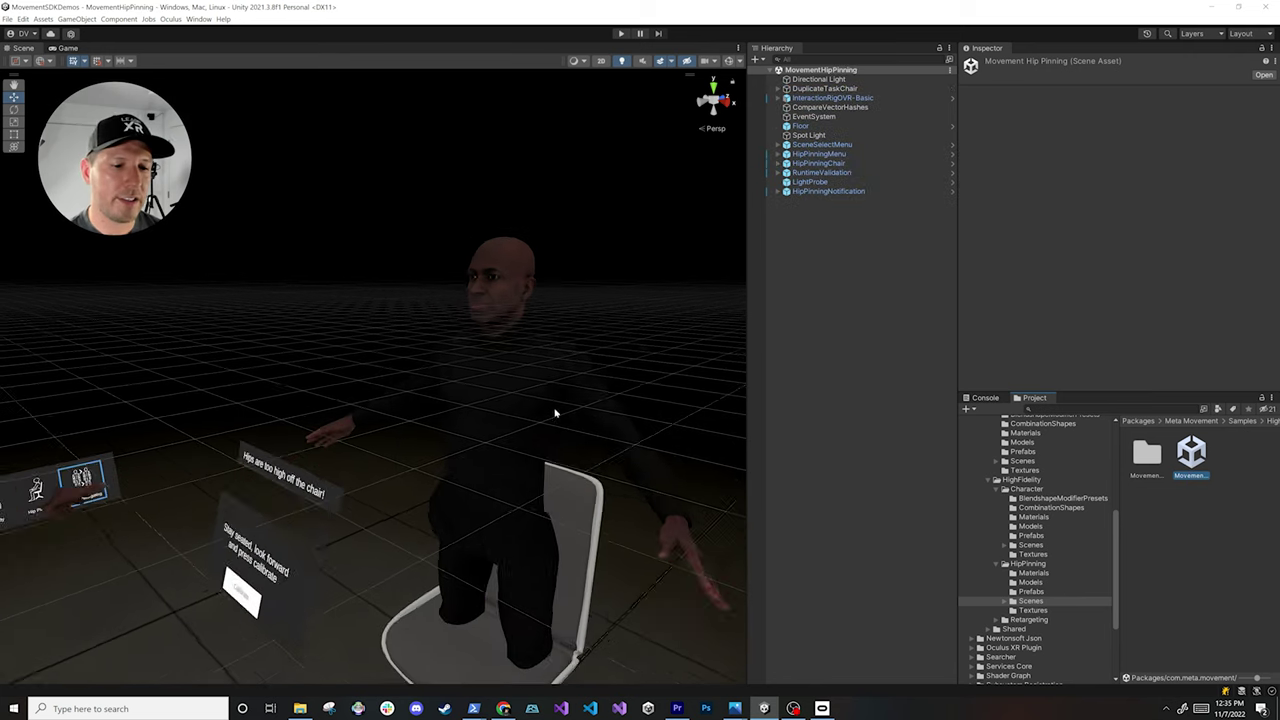
right_click_drag(555, 413, 470, 352)
left_click(1036, 620)
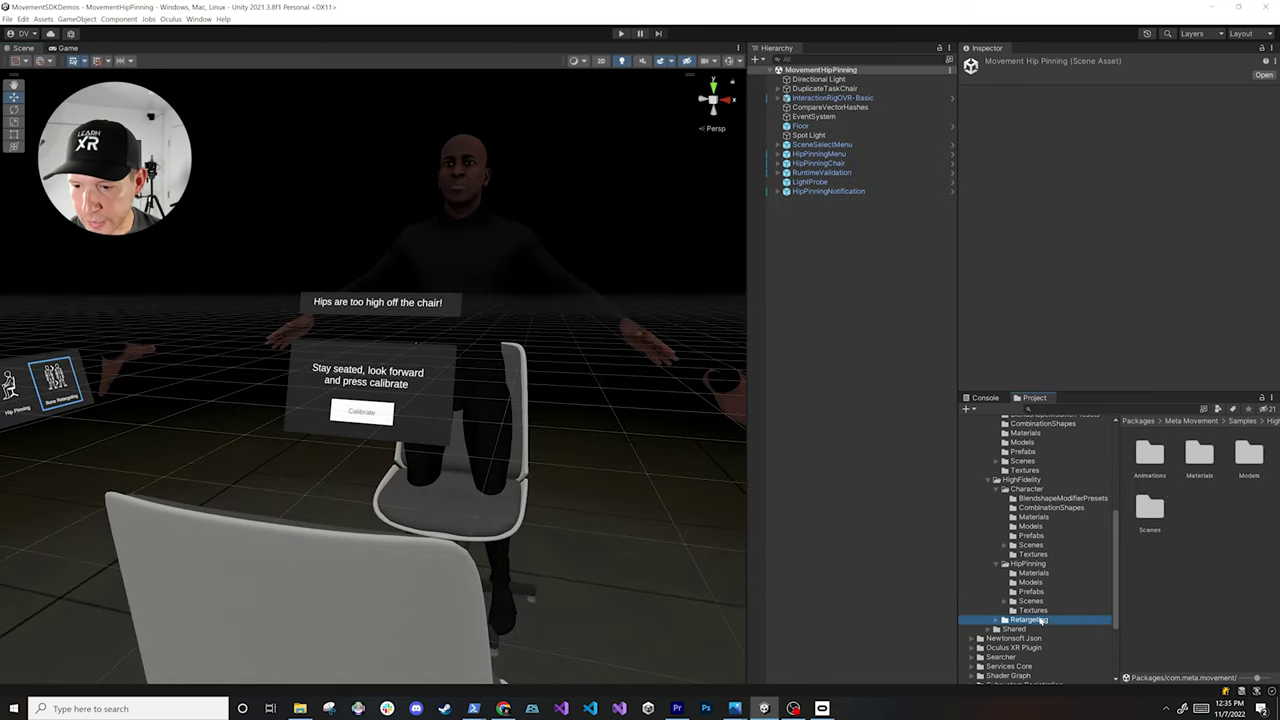
double_click(1150, 510)
Open the MovementRetargeting scene and orbit and zoom around its two blue T-pose mannequins
double_click(1191, 452)
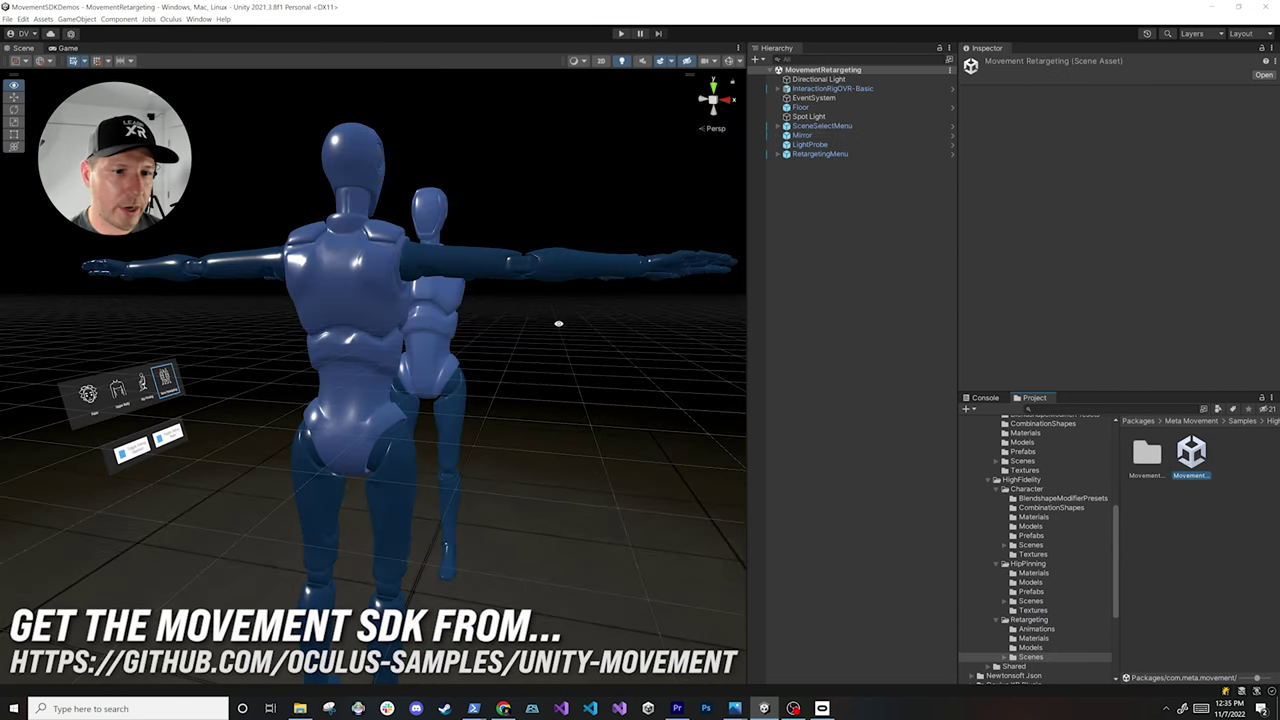
right_click_drag(560, 365, 474, 370)
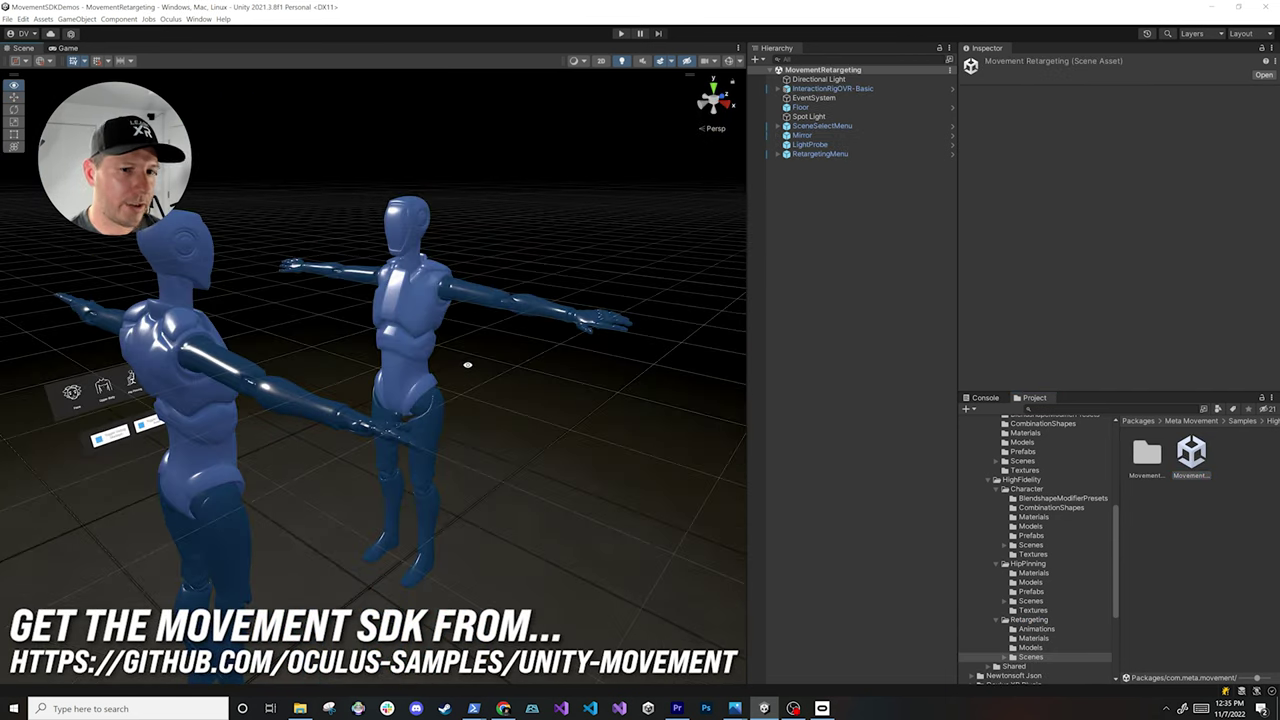
scroll(475, 374, "up", 3)
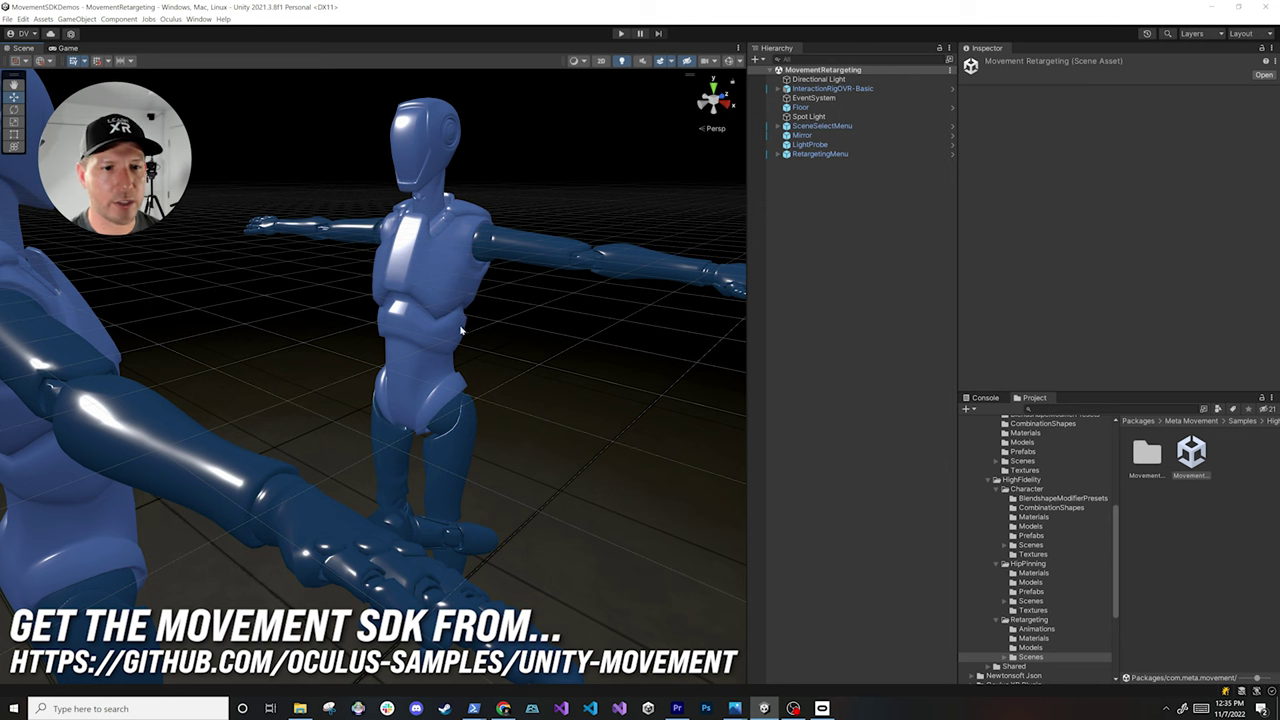
scroll(480, 305, "down", 3)
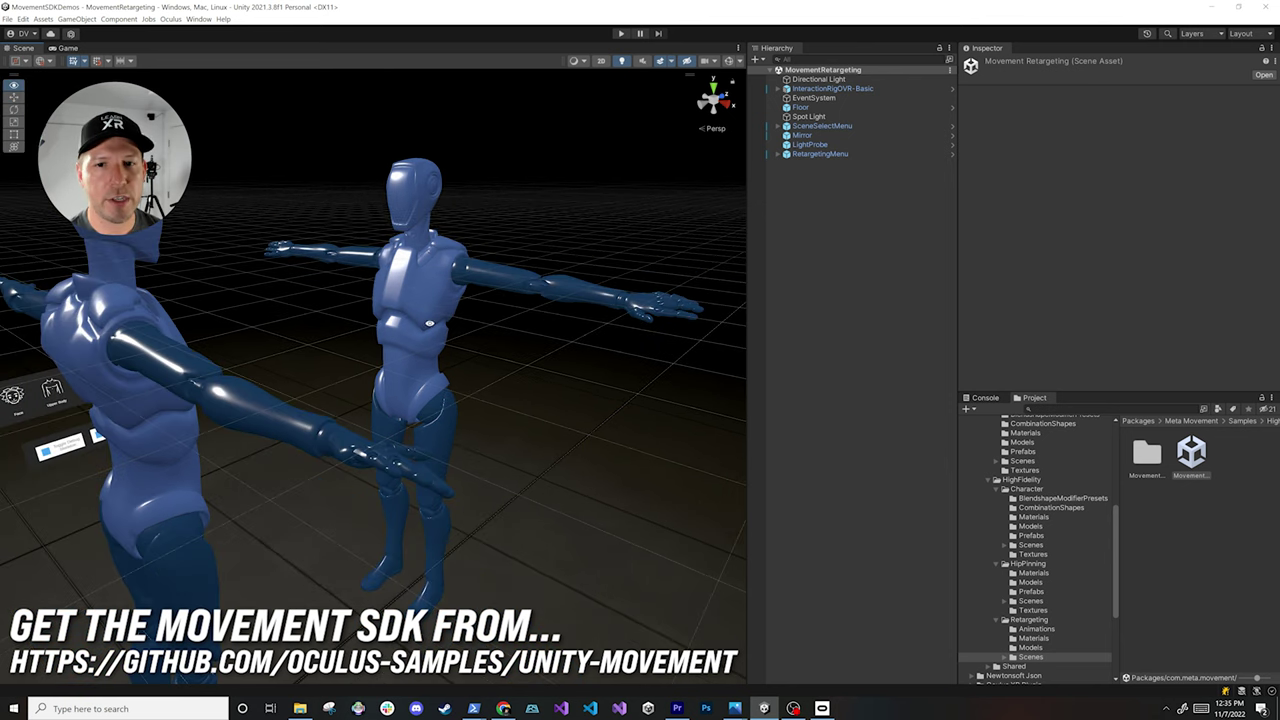
left_click_drag(429, 324, 451, 328, "alt")
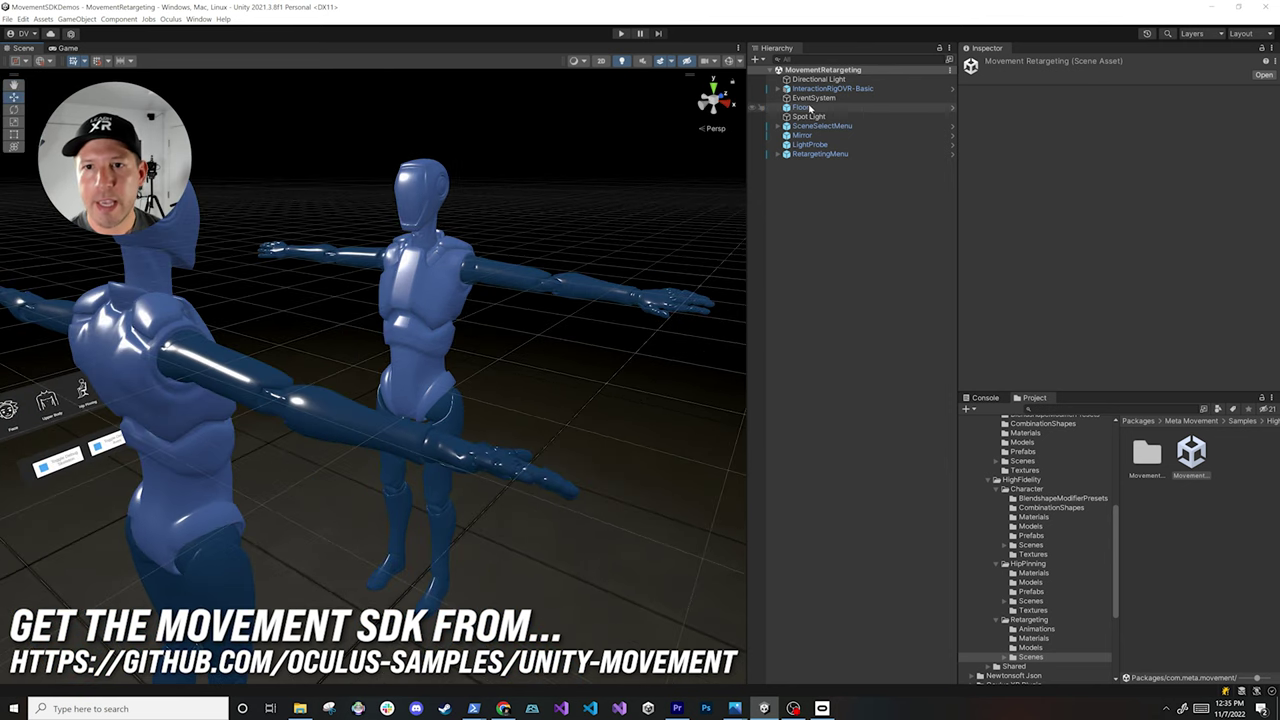